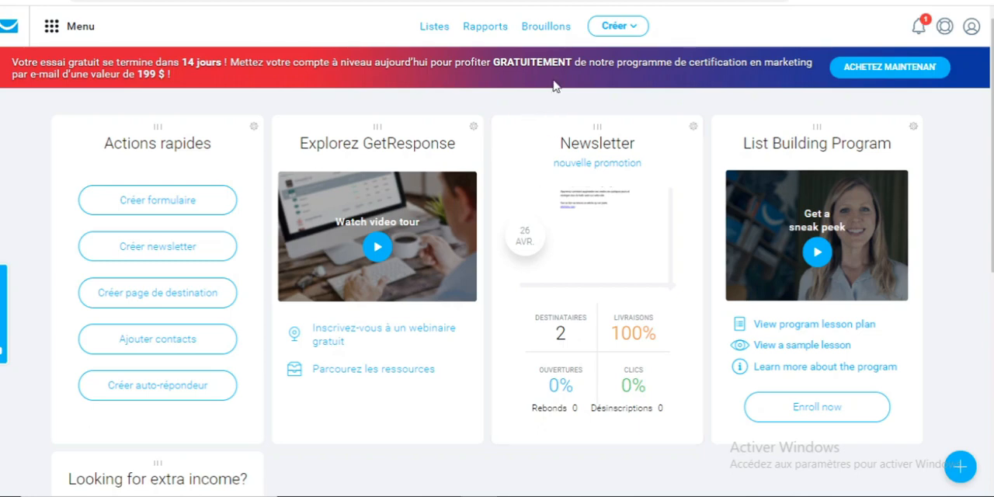
# Start creating a new landing page (page de destination) from the dashboard
pyautogui.click(619, 29)
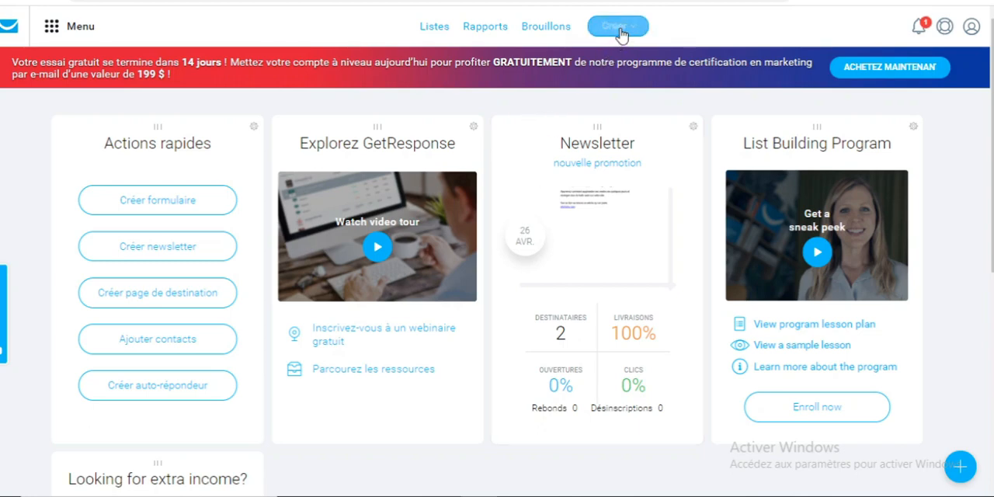
pyautogui.click(620, 30)
pyautogui.click(621, 31)
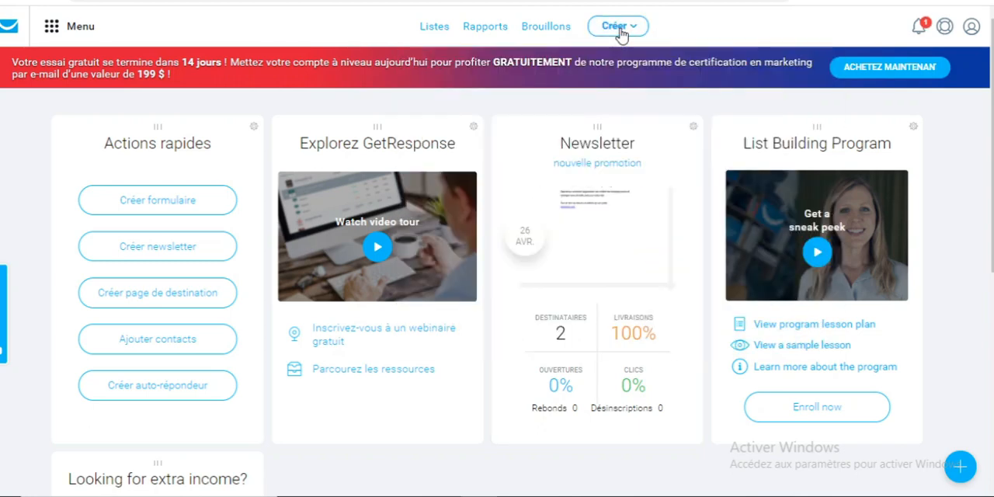
pyautogui.click(620, 30)
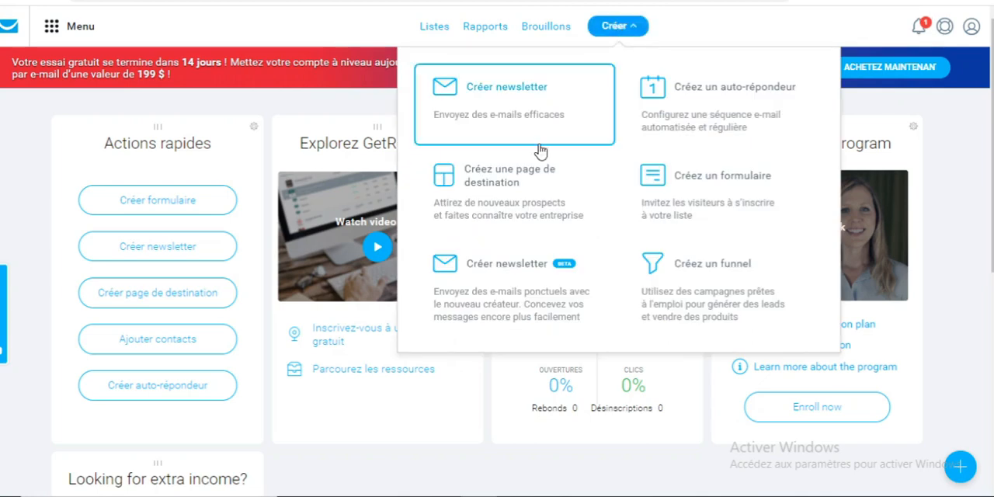
pyautogui.click(464, 188)
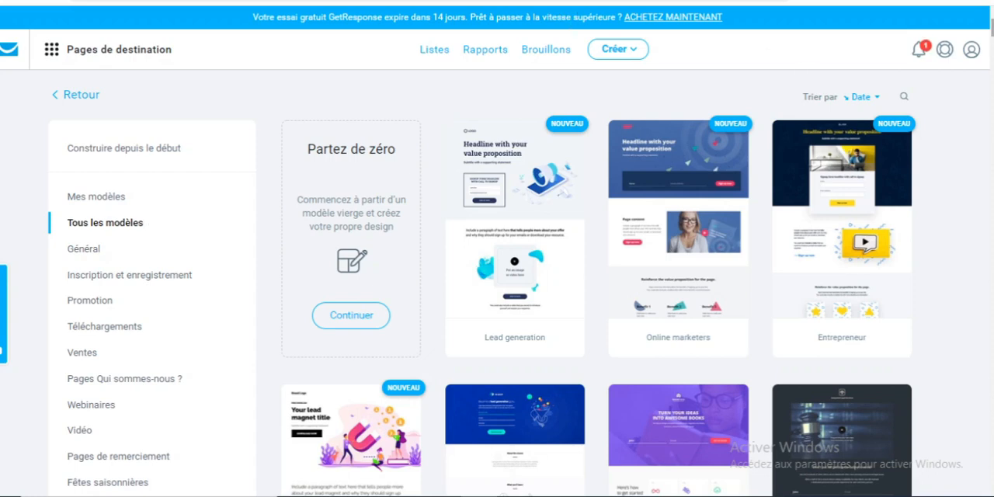
# Browse the landing page templates and open the "Free Report" template
pyautogui.scroll(-15, 497, 249)
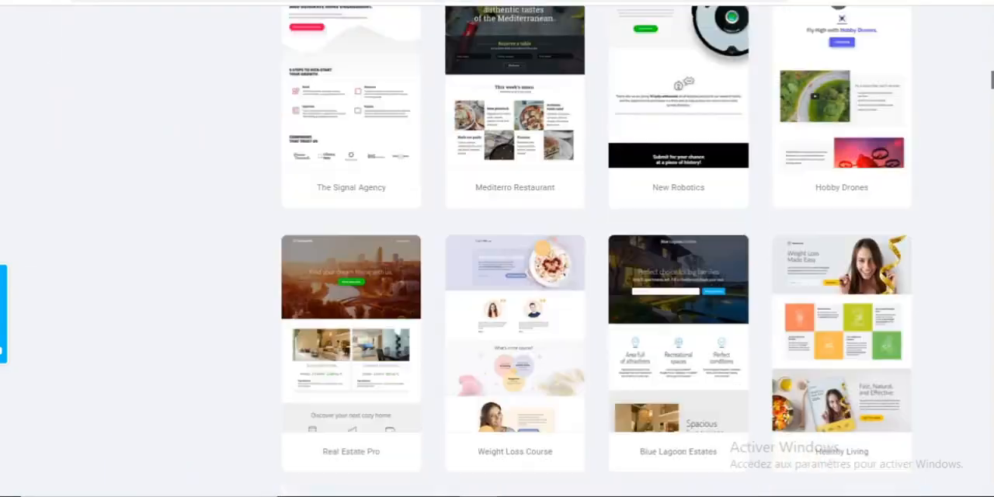
pyautogui.scroll(-20, 497, 248)
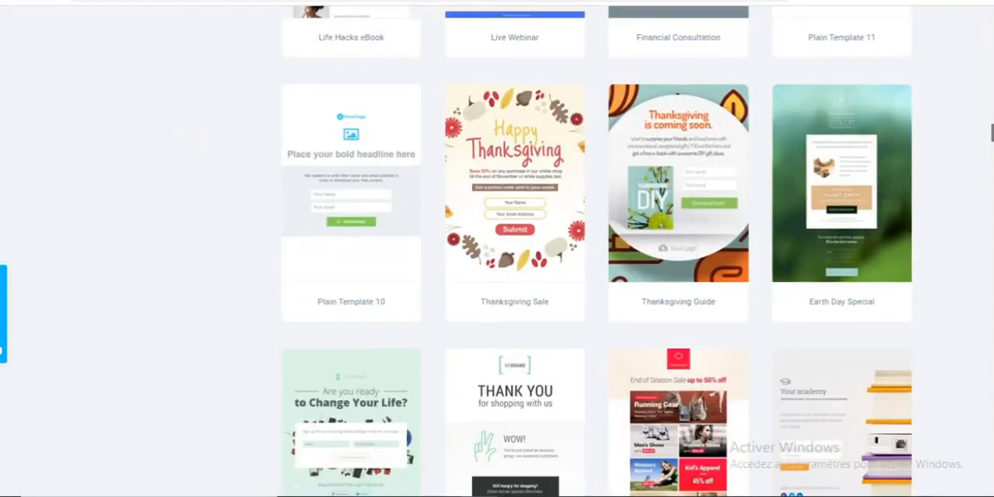
pyautogui.scroll(-1, 497, 248)
pyautogui.scroll(1, 497, 249)
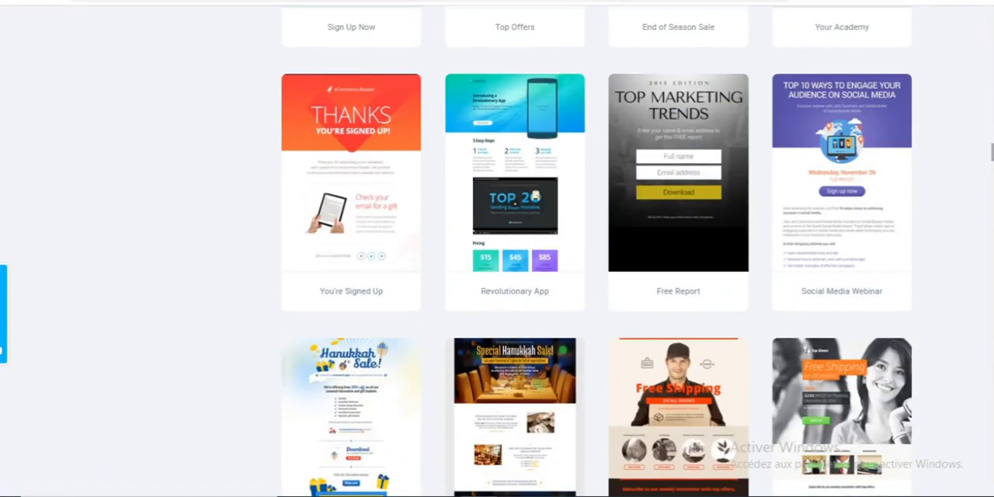
pyautogui.click(678, 174)
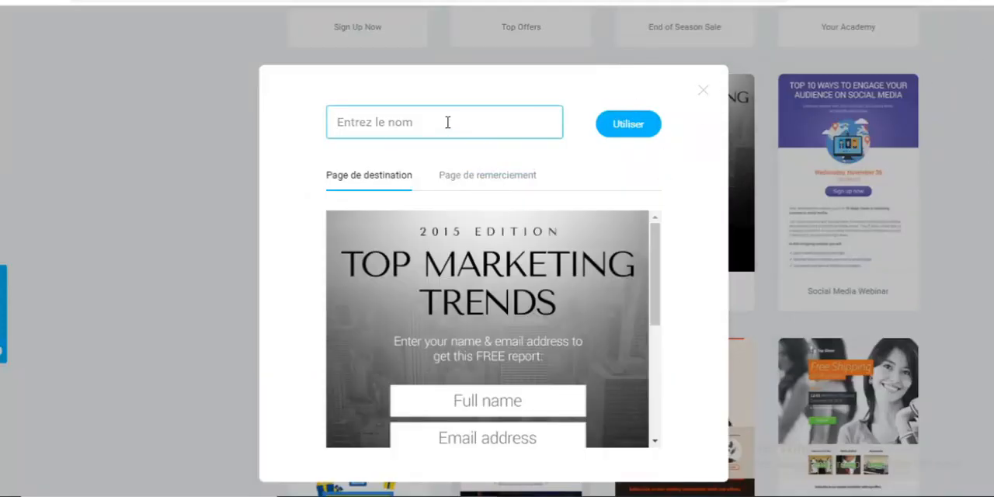
# Name the page "landing page1" and use the selected template for it
pyautogui.write('landi')
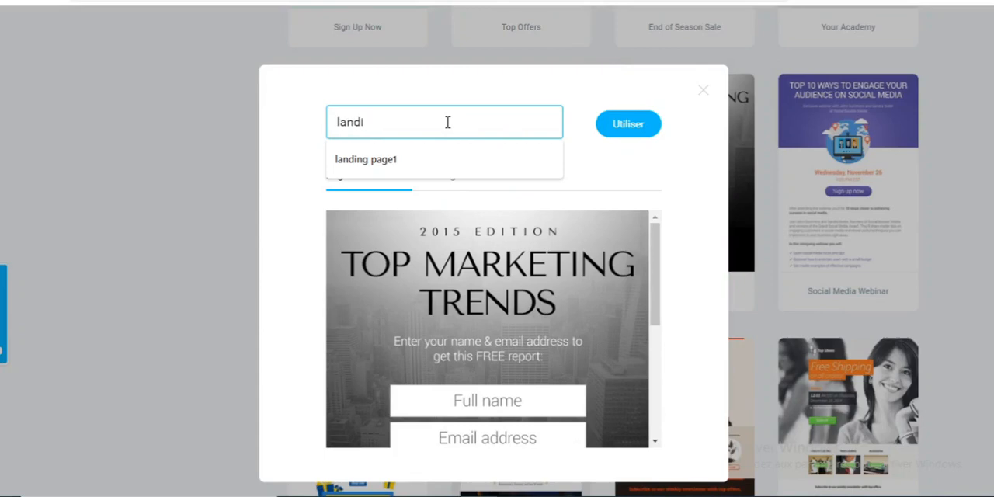
pyautogui.press('Down')
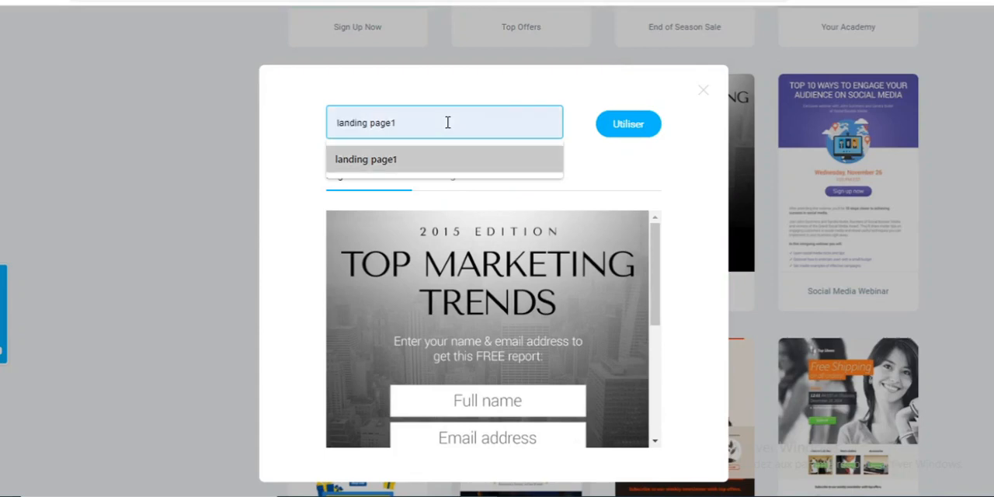
pyautogui.press('Return')
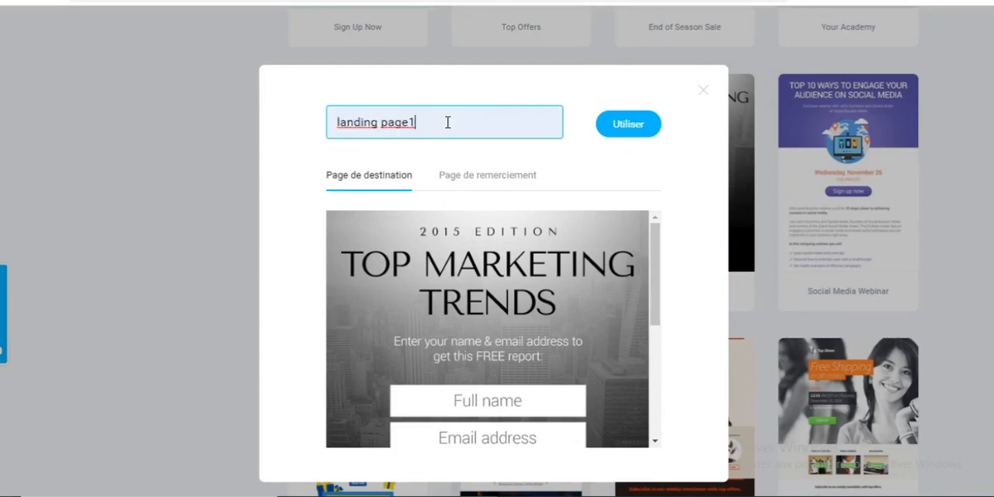
pyautogui.click(642, 130)
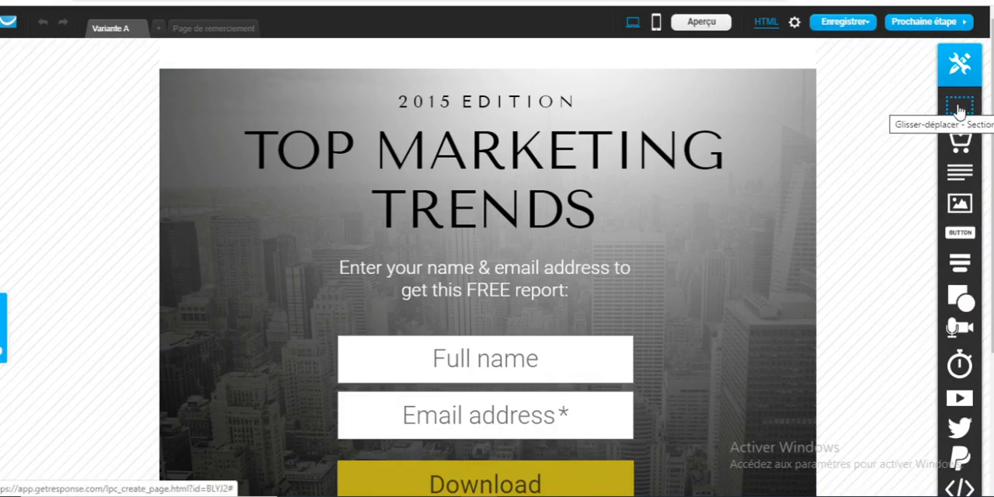
# Add an empty section above the page's header block and delete it again
pyautogui.moveTo(960, 111); pyautogui.dragTo(544, 82)
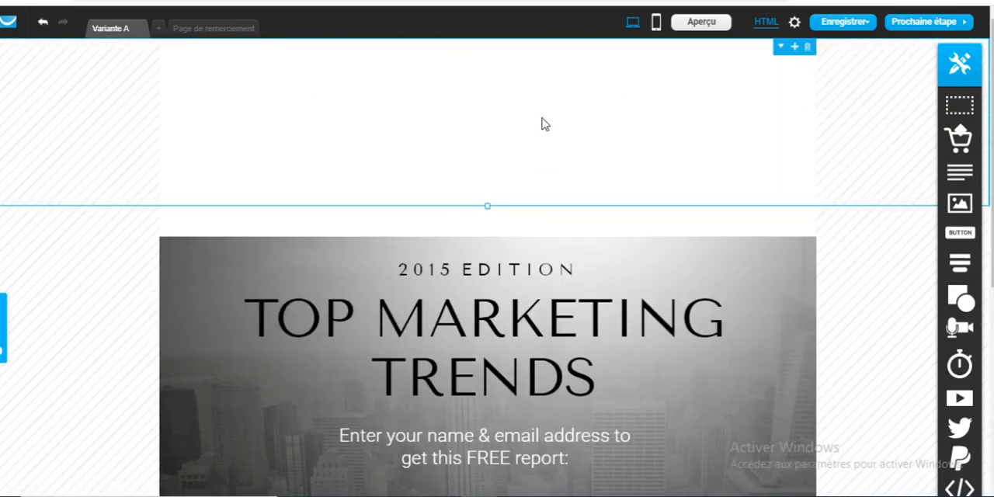
pyautogui.click(809, 49)
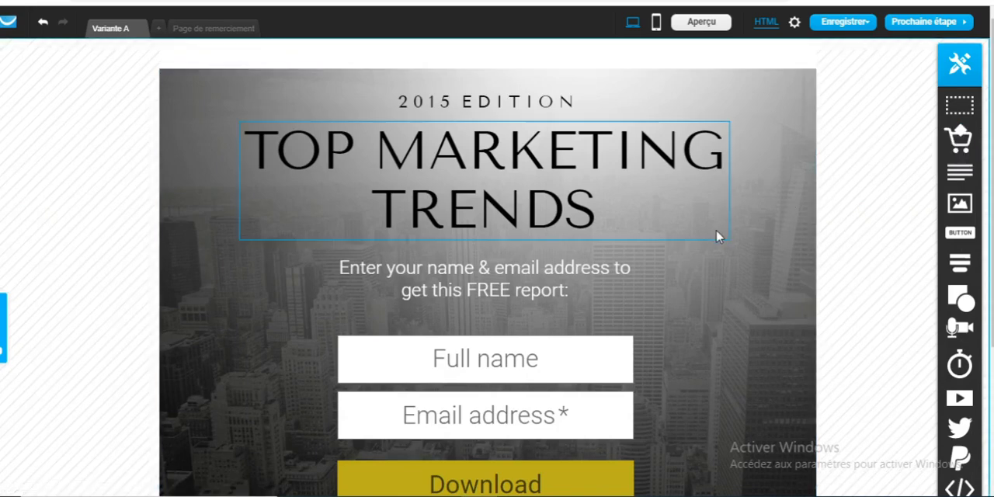
# Add a product box below the form block and dismiss the store creation dialog without creating a store
pyautogui.moveTo(959, 138); pyautogui.dragTo(736, 314)
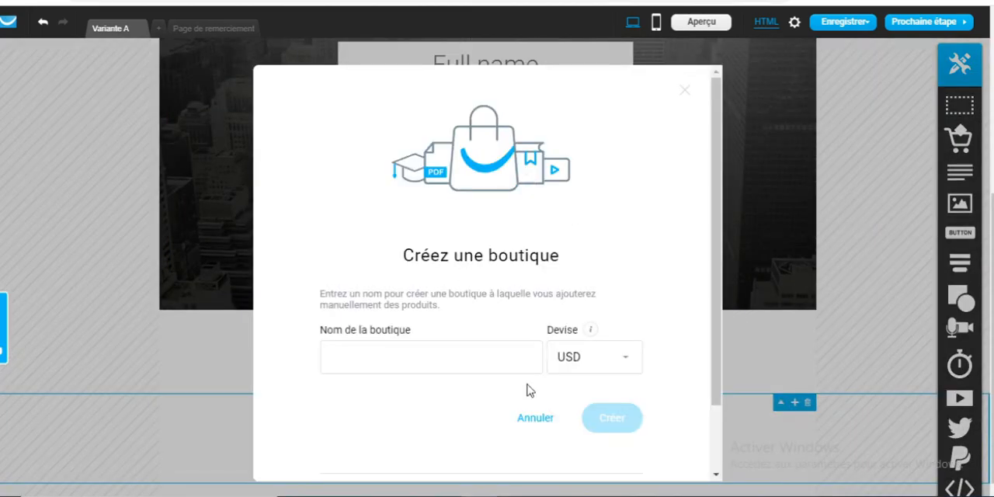
pyautogui.click(685, 91)
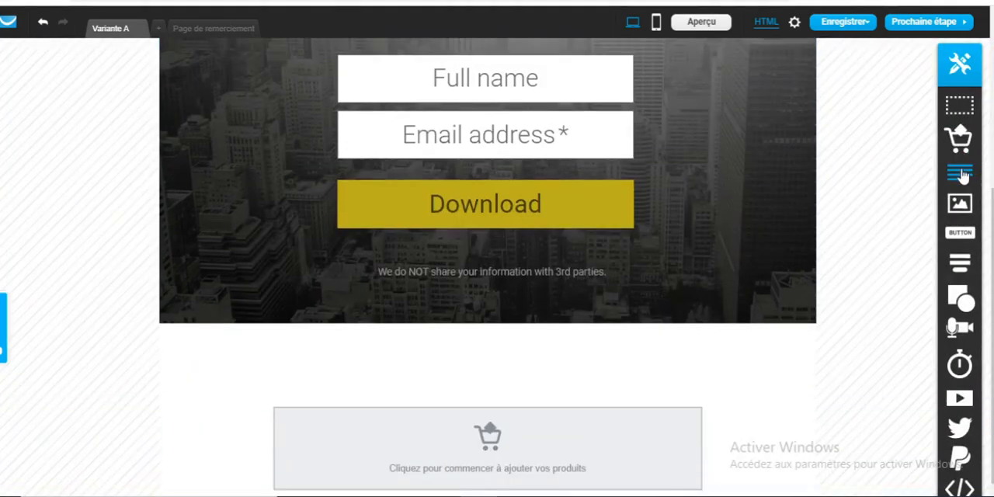
# Place a text block near the privacy note under the Download button and delete it again
pyautogui.moveTo(960, 171); pyautogui.dragTo(632, 271)
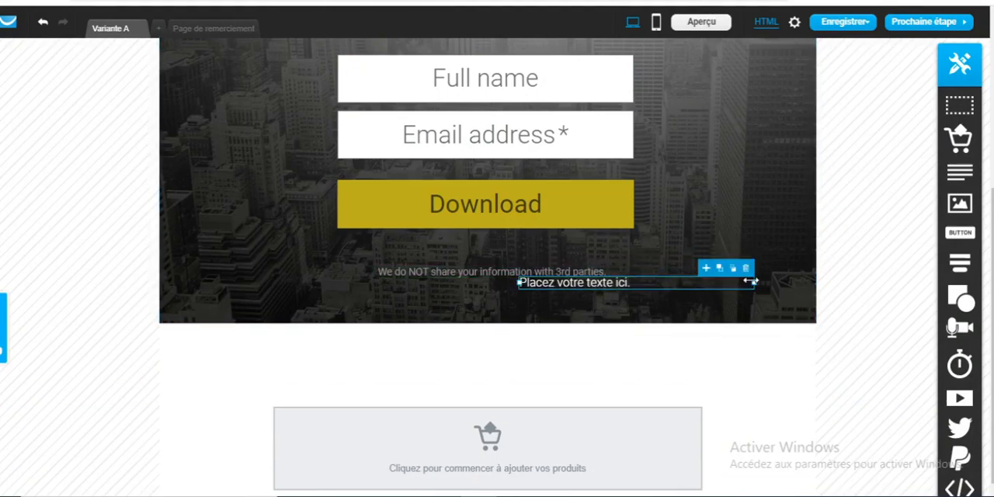
pyautogui.click(743, 269)
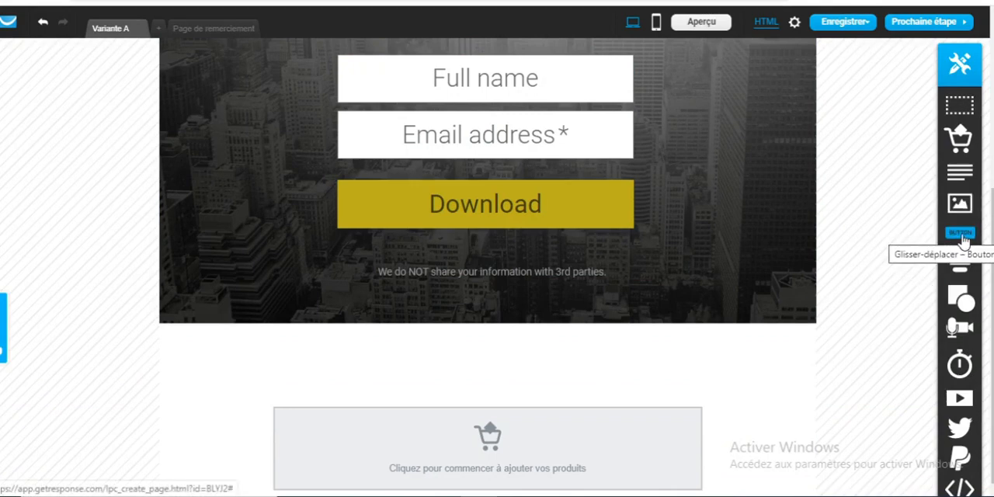
# Examine the other page elements on offer, including the shape and social media options
pyautogui.moveTo(961, 265)
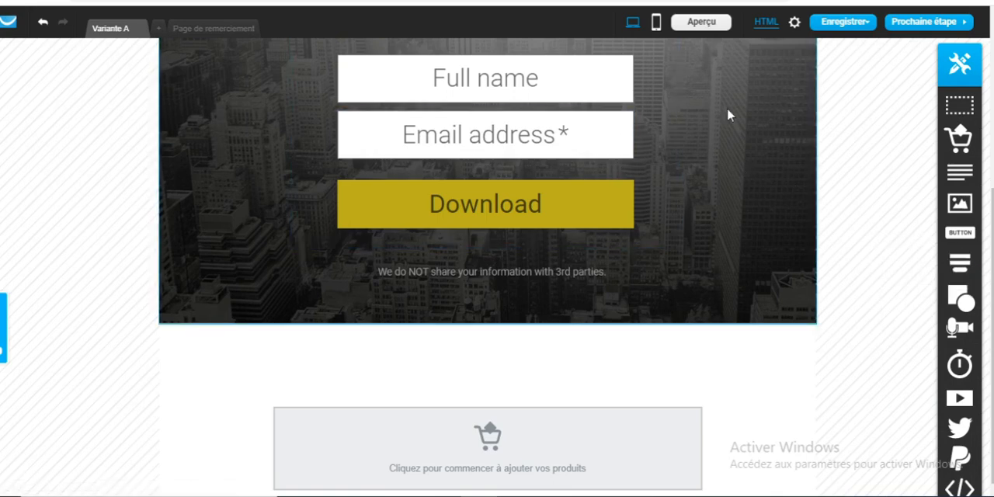
pyautogui.scroll(1, 694, 149)
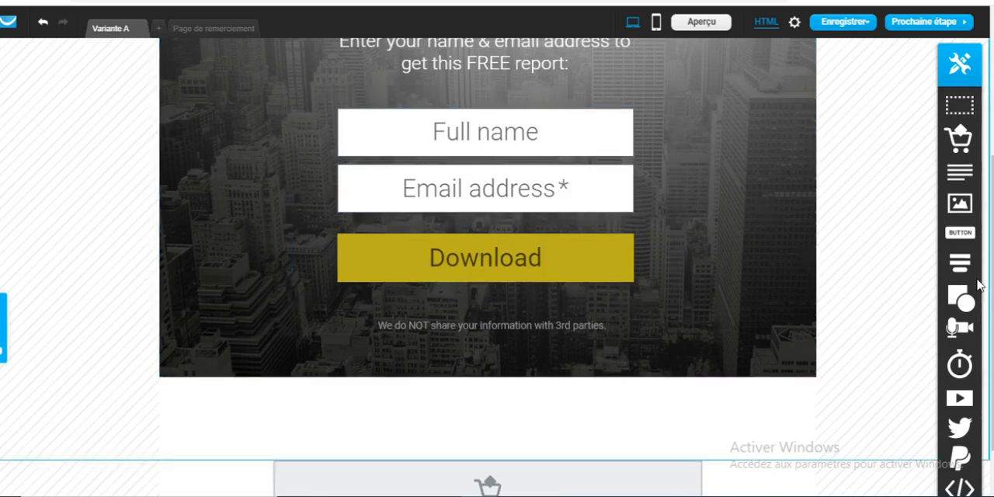
pyautogui.moveTo(963, 306)
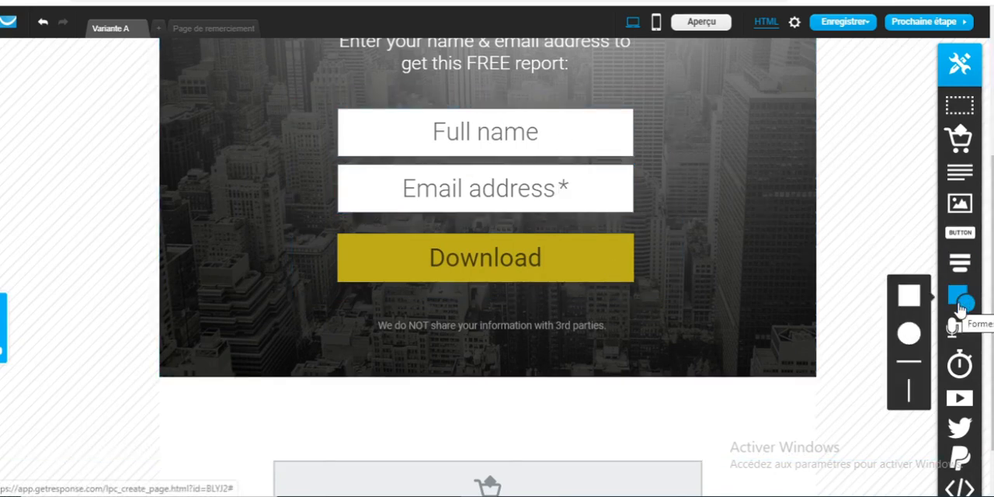
pyautogui.moveTo(968, 335)
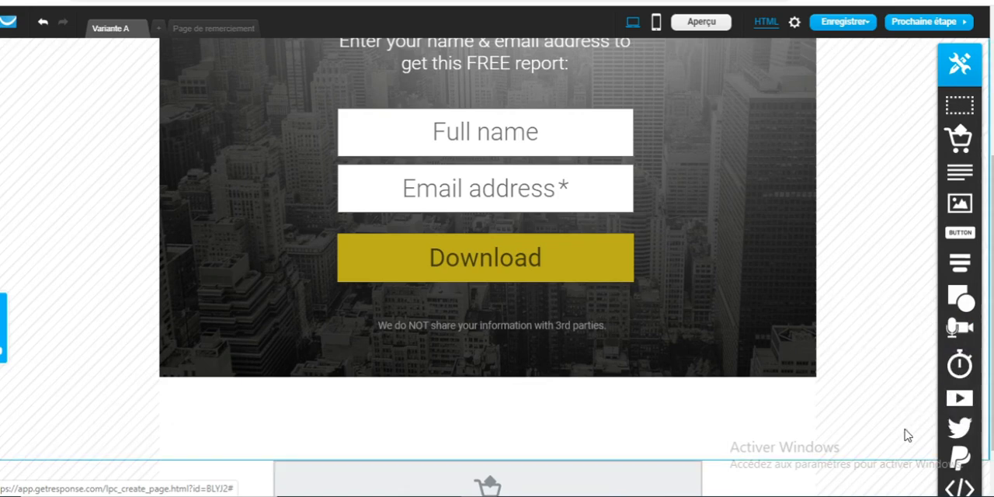
pyautogui.moveTo(962, 429)
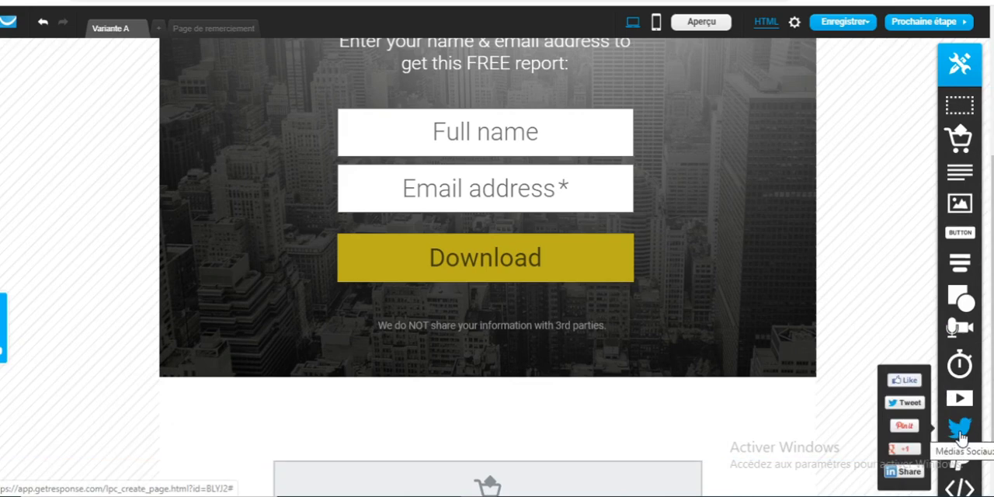
pyautogui.moveTo(958, 462)
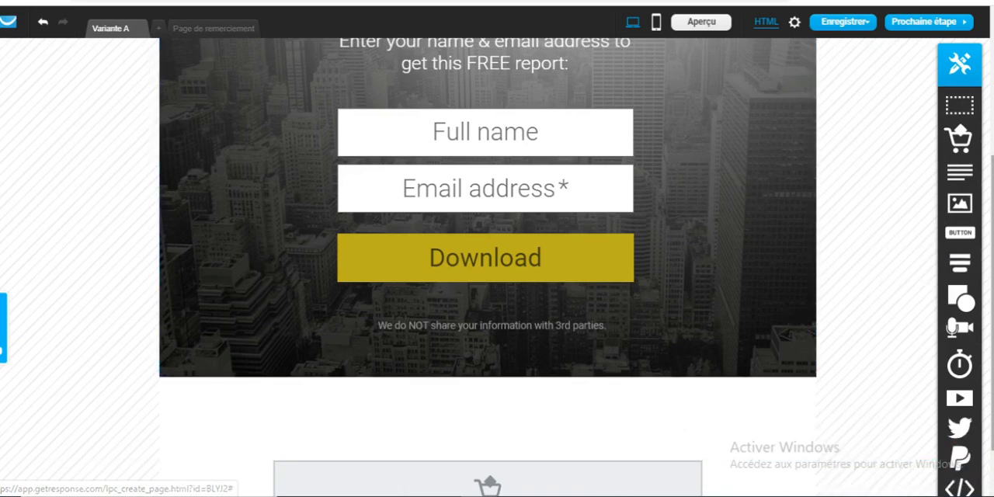
# Delete the "2015 EDITION" text above the headline
pyautogui.scroll(3, 488, 264)
pyautogui.moveTo(992, 154); pyautogui.dragTo(992, 144)
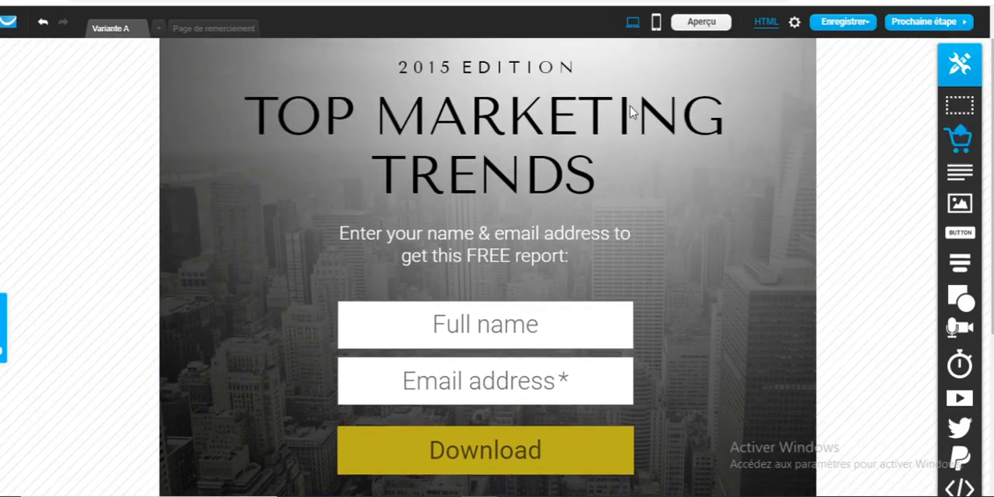
pyautogui.doubleClick(479, 70)
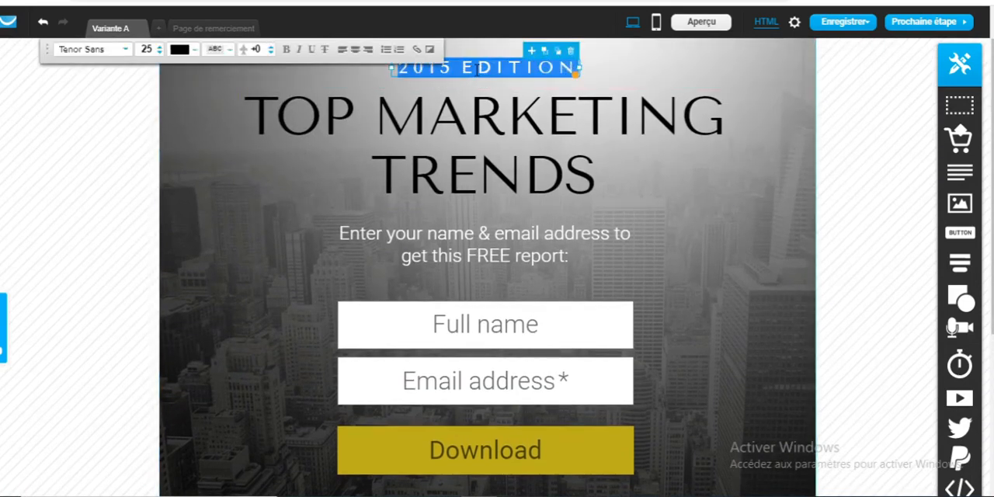
pyautogui.click(572, 52)
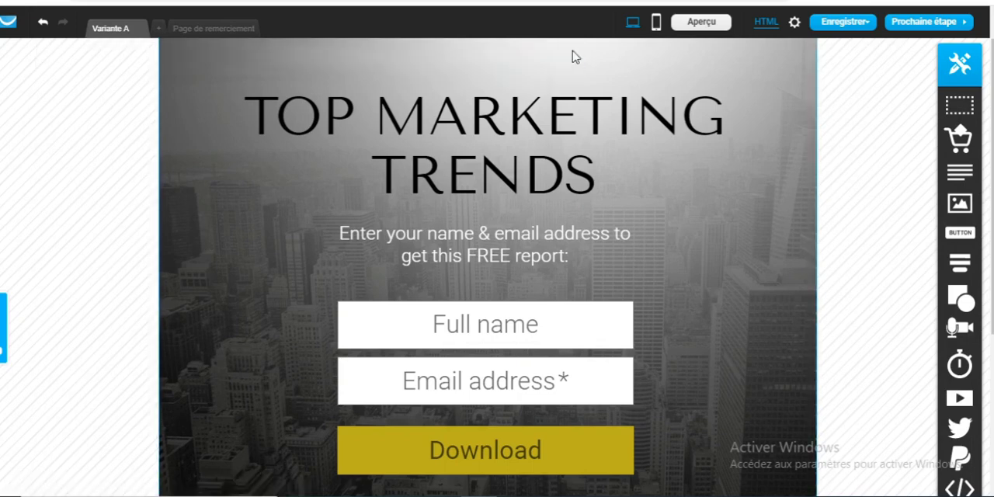
# Replace the headline "TOP MARKETING TRENDS" with "Cours gratuit de Digital Marketing"
pyautogui.doubleClick(445, 142)
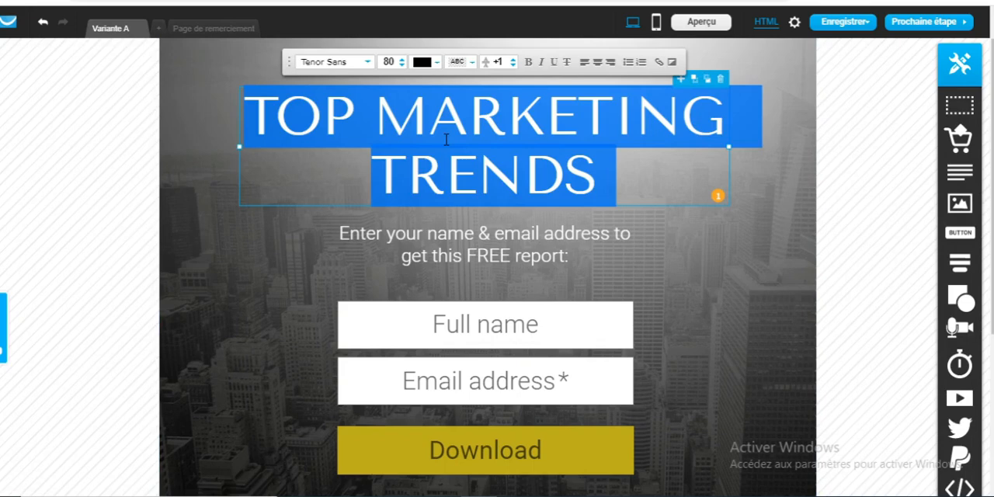
pyautogui.press('BackSpace')
pyautogui.write('Co')
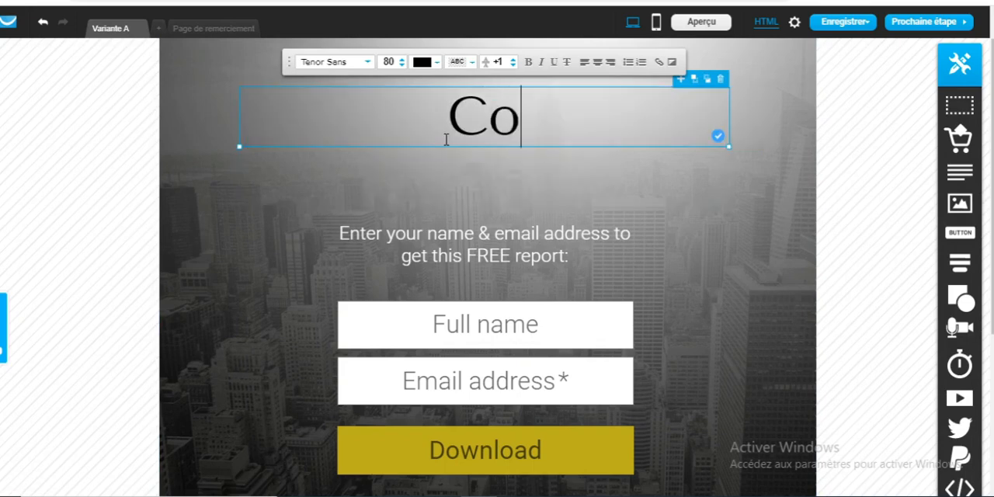
pyautogui.write('urs gratuit')
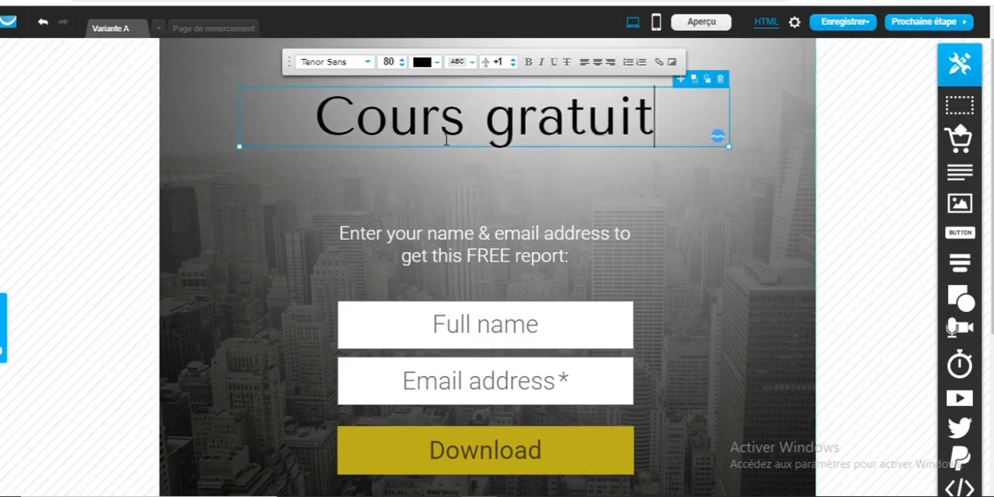
pyautogui.write(' de Digital ')
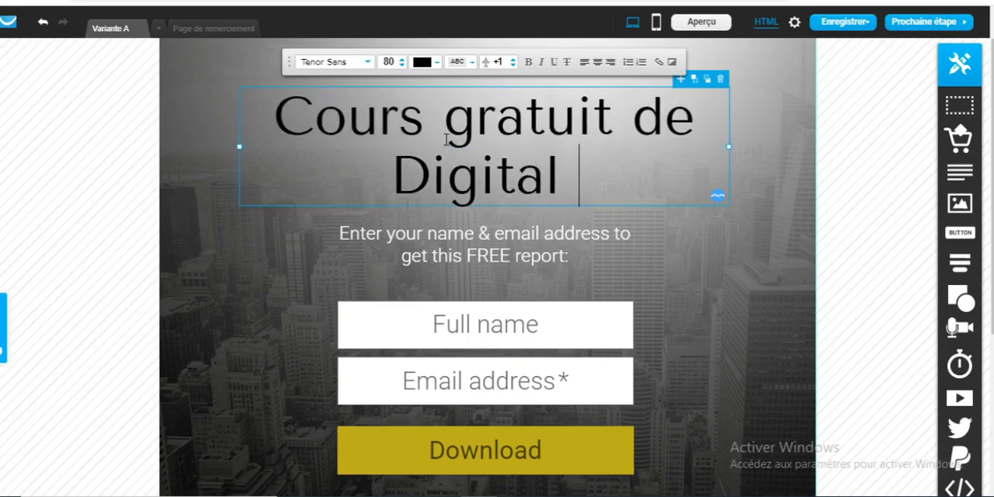
pyautogui.write('Marketing')
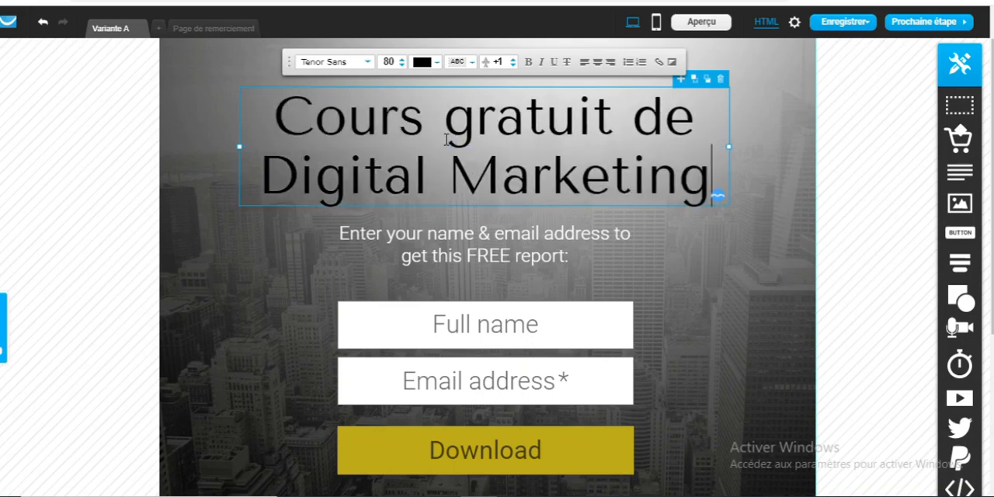
# Replace the instruction line below the headline with "Entrez votre nom et adresse e-mail"
pyautogui.doubleClick(435, 250)
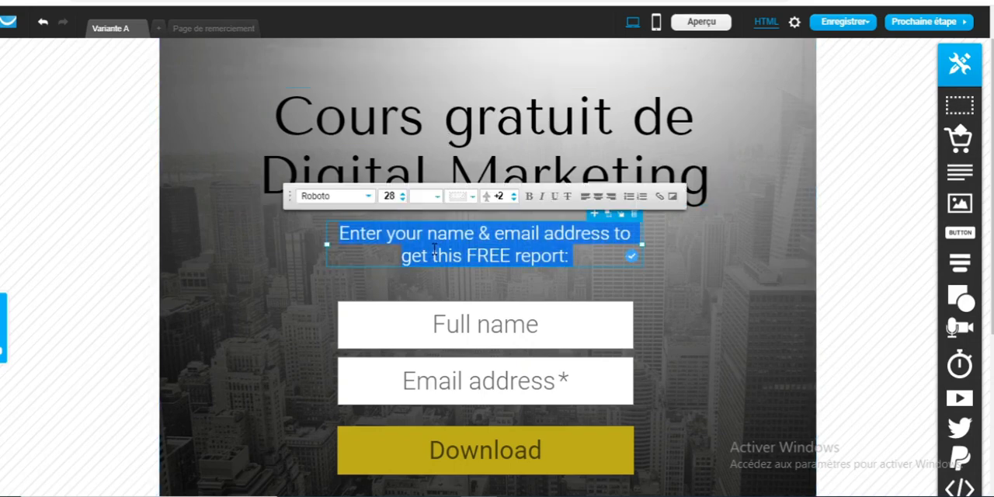
pyautogui.press('BackSpace')
pyautogui.write('Et')
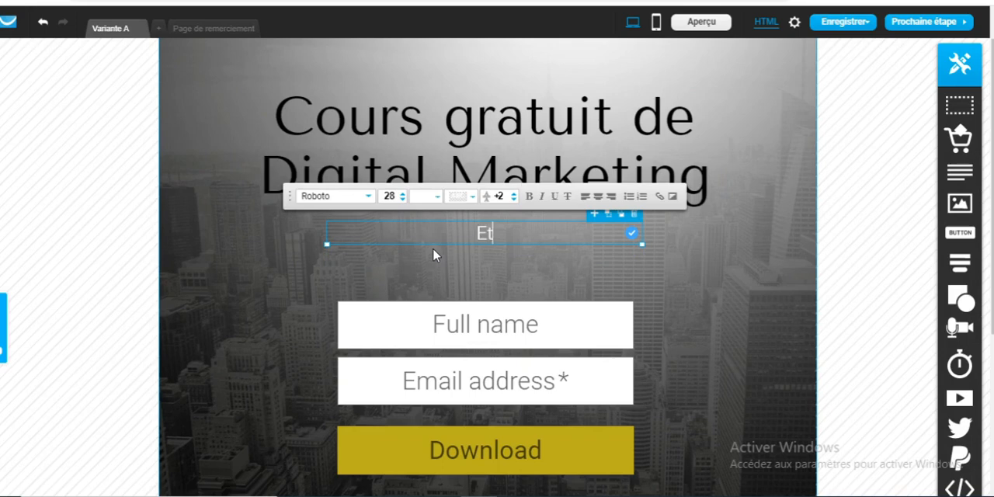
pyautogui.press('BackSpace')
pyautogui.write('t')
pyautogui.press('BackSpace')
pyautogui.write('ntrez vor')
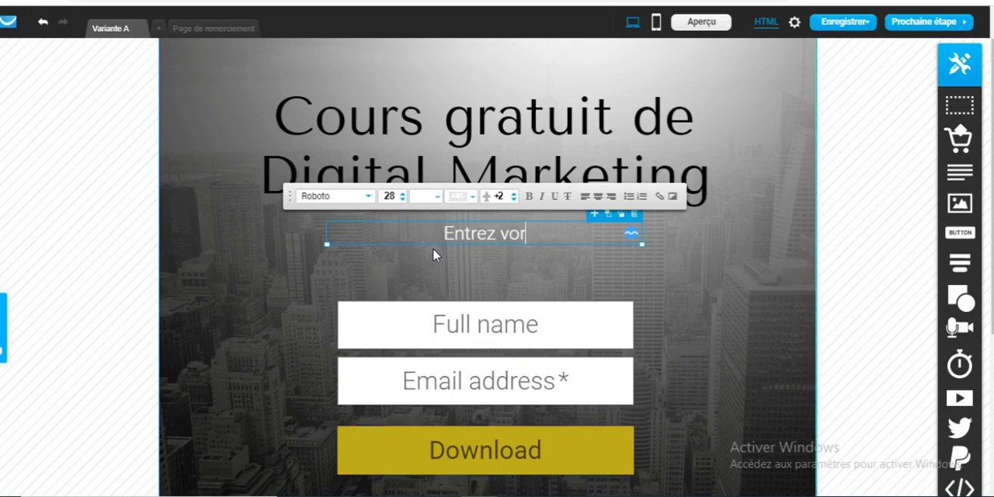
pyautogui.press('BackSpace')
pyautogui.write('tre nom e')
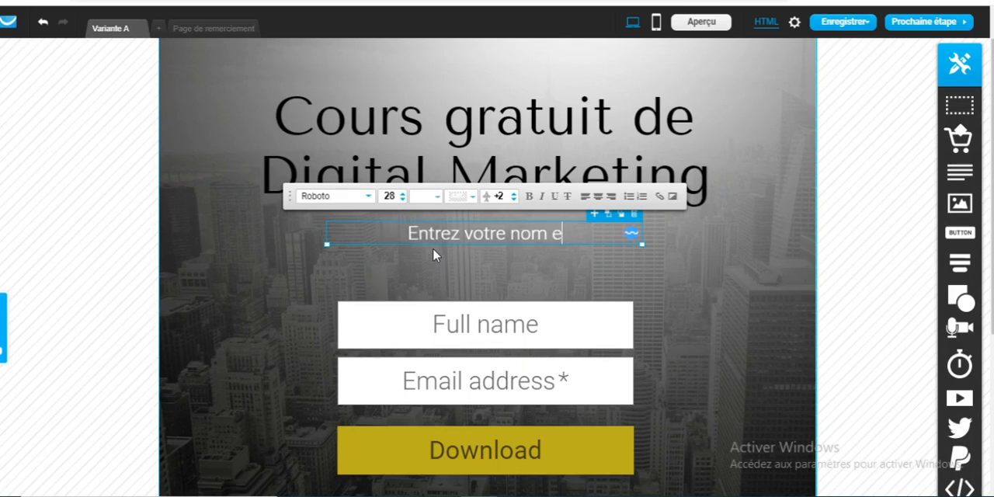
pyautogui.write('t adr')
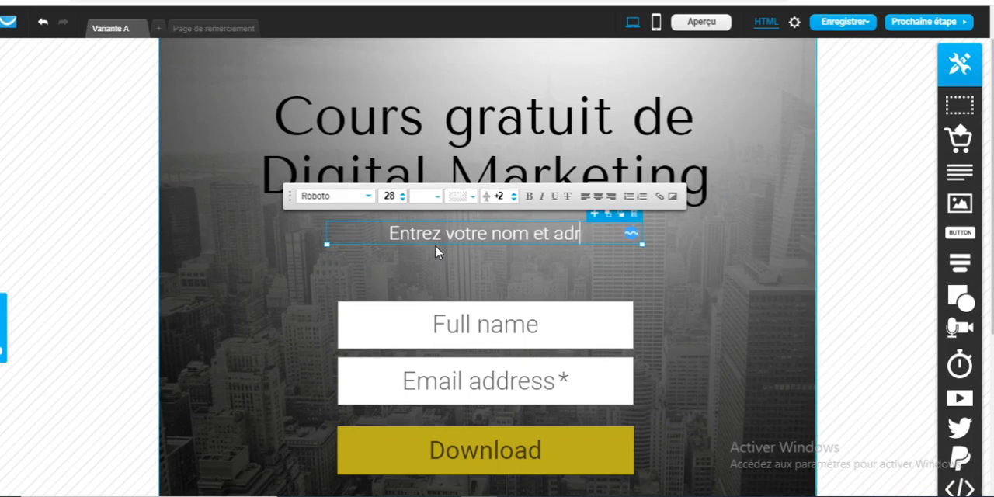
pyautogui.write('esse e-mail')
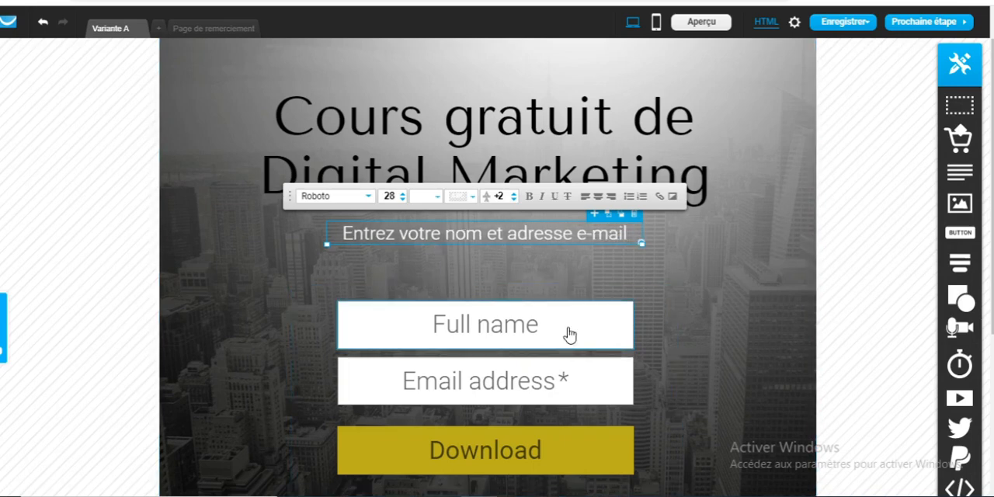
# Relabel the form's "Full name" field as "Nom" and its "Email address" field as "Adresse e-mail"
pyautogui.doubleClick(517, 326)
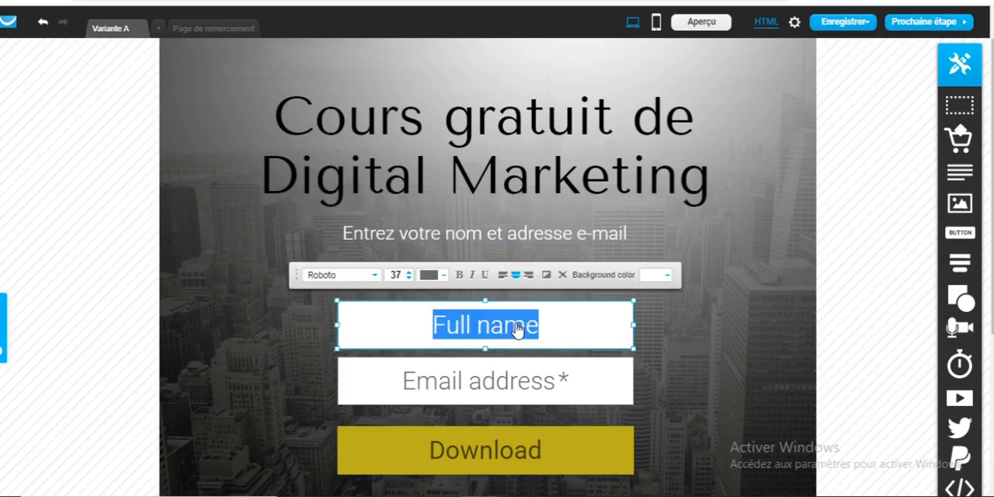
pyautogui.write('Nom')
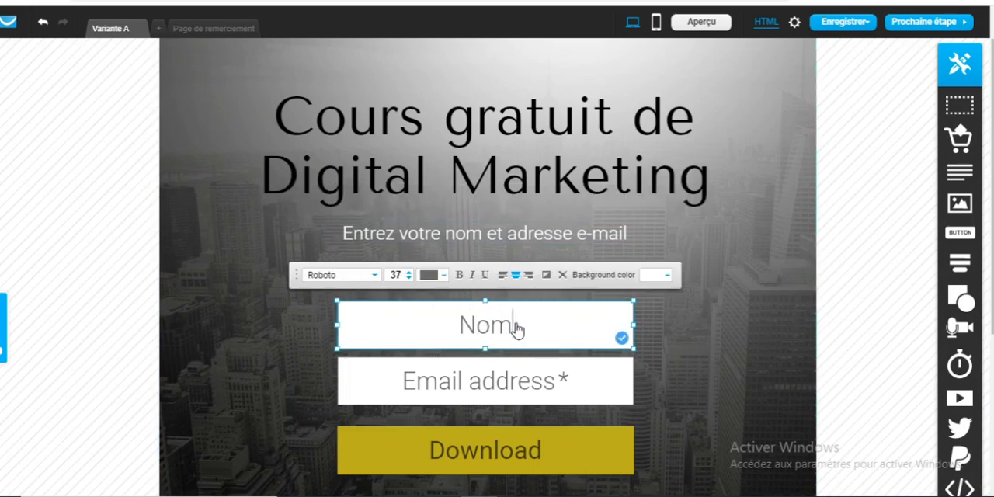
pyautogui.doubleClick(487, 380)
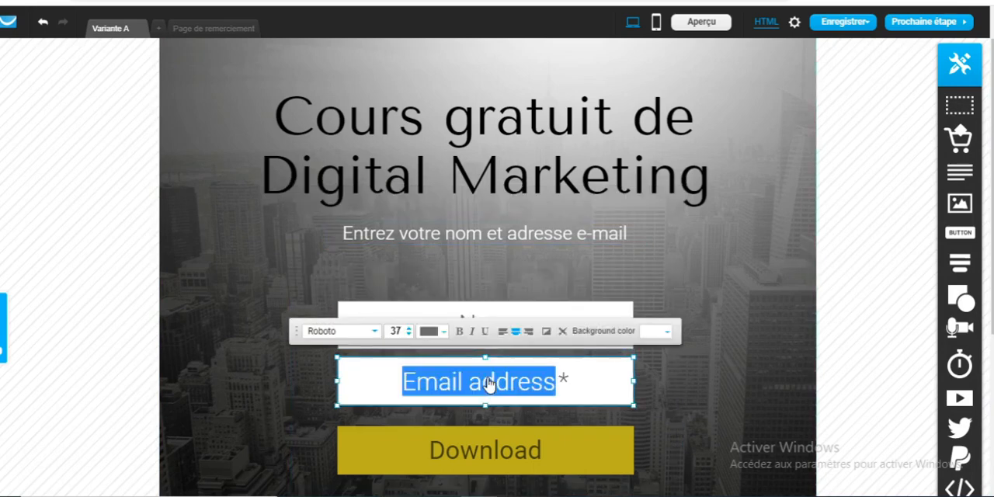
pyautogui.write('Adresse')
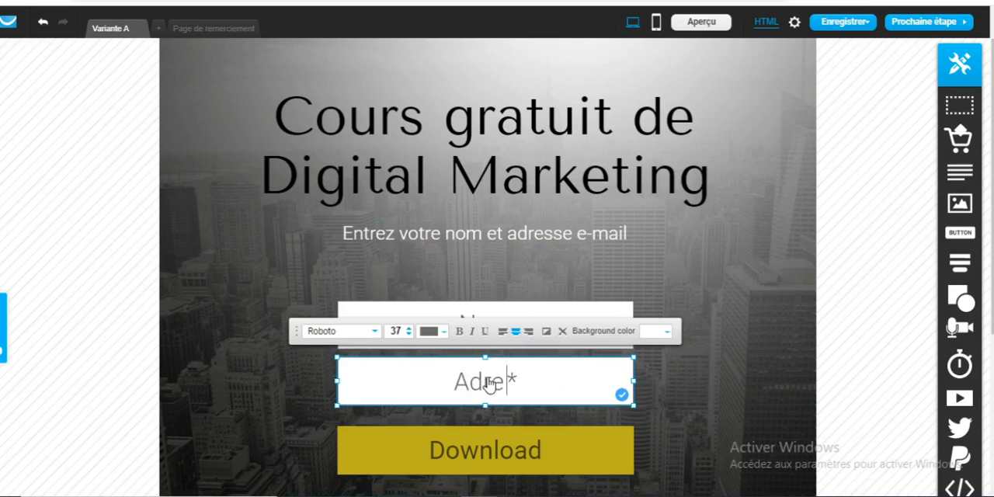
pyautogui.write('e-mail')
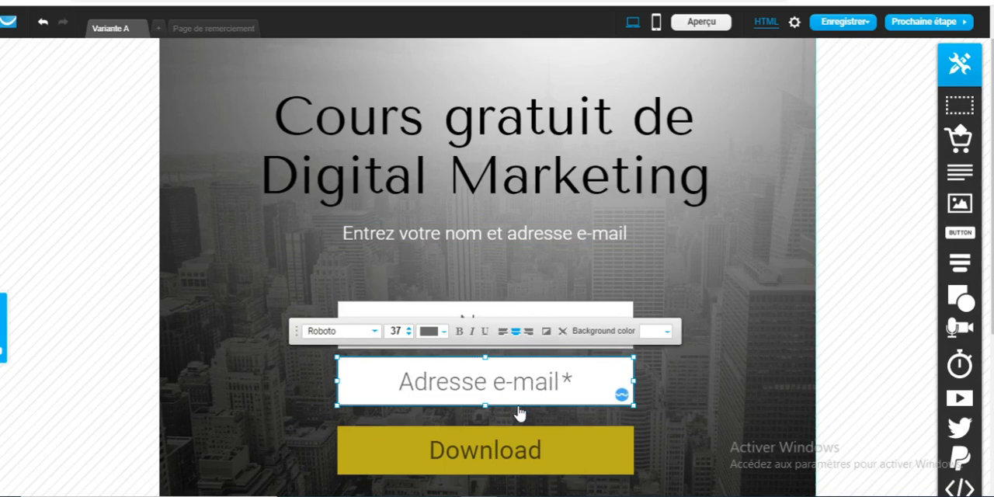
# Change the label of the form's Download button to "Recevoir le cours"
pyautogui.scroll(-1, 487, 267)
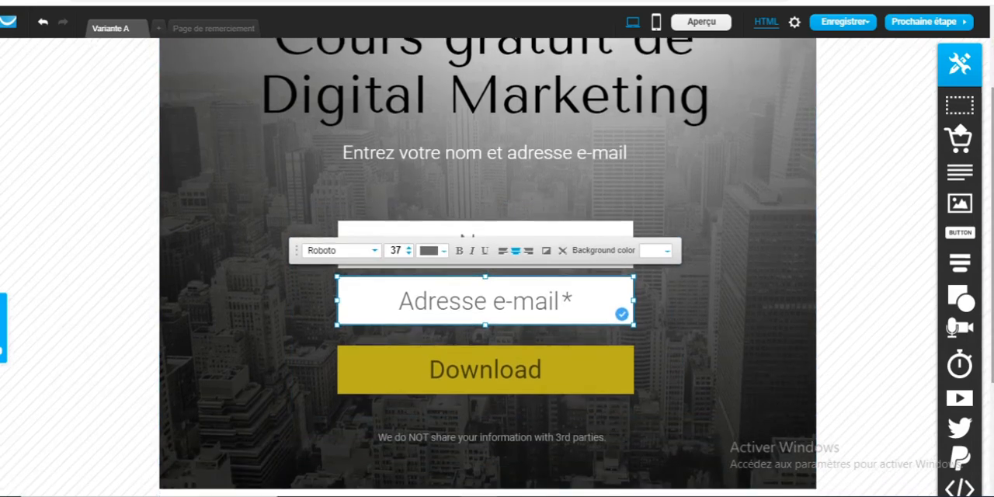
pyautogui.doubleClick(502, 383)
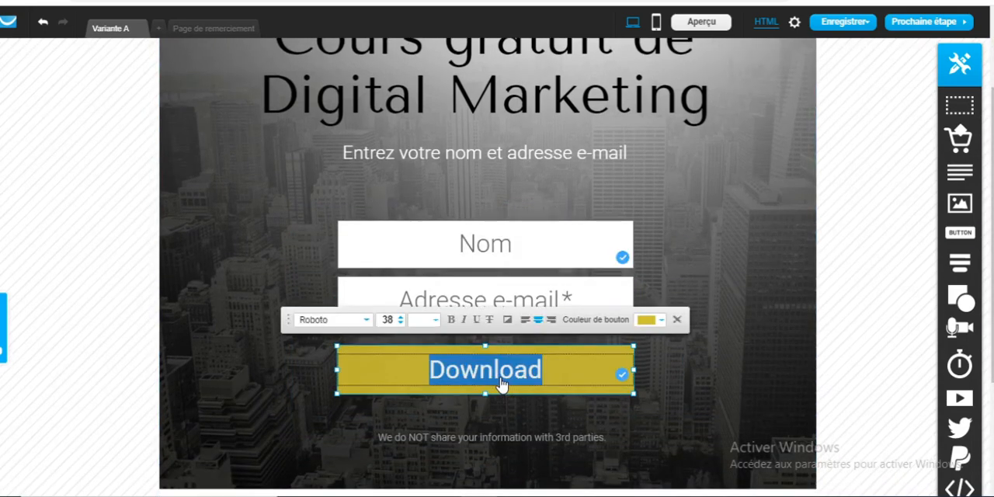
pyautogui.press('BackSpace')
pyautogui.write('Recevoir')
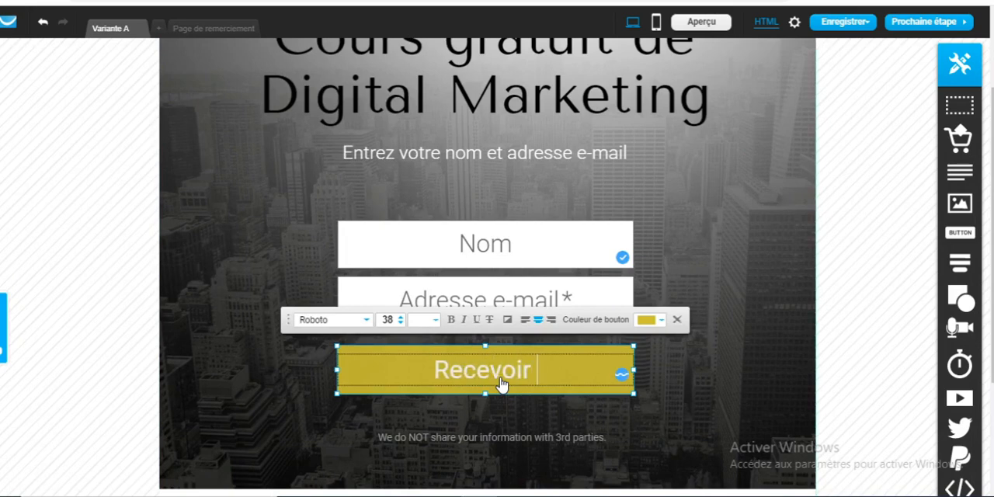
pyautogui.write(' le cours')
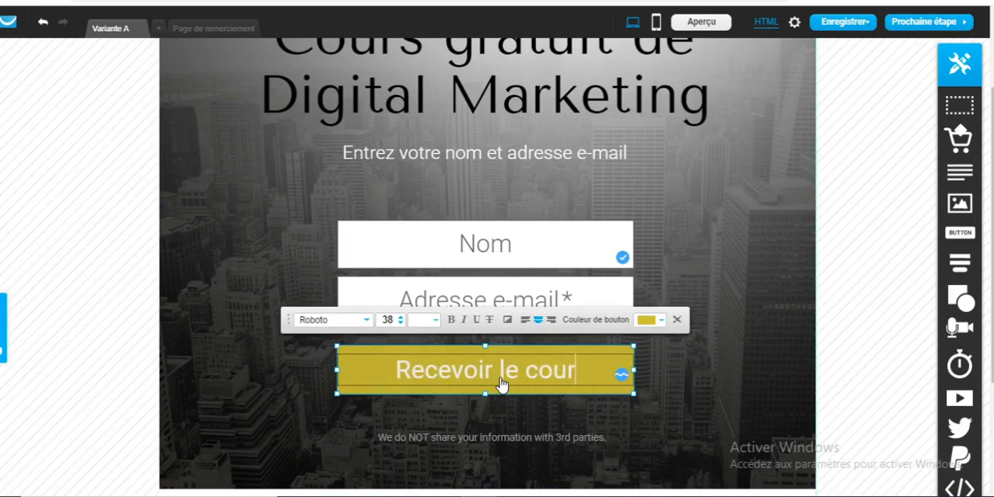
# Delete the "We do NOT share your information with 3rd parties." note below the form and look over the page
pyautogui.click(490, 434)
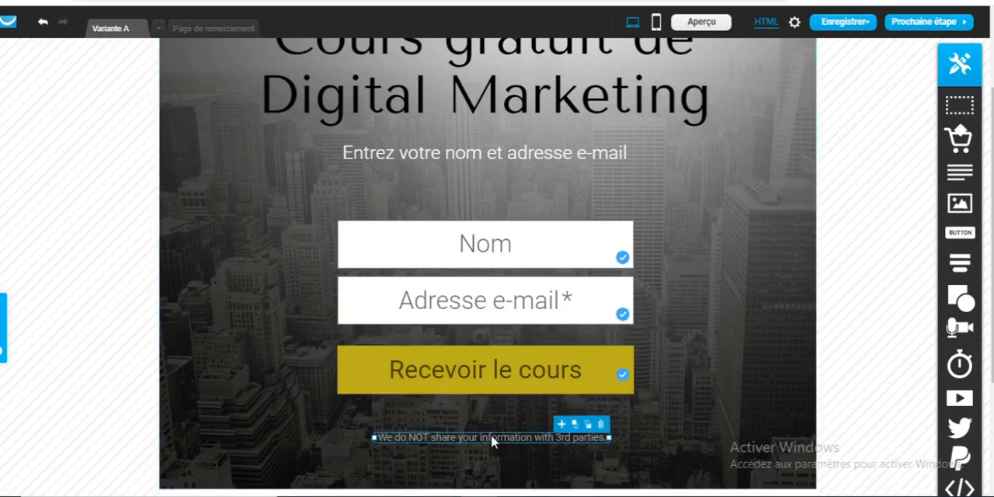
pyautogui.click(601, 425)
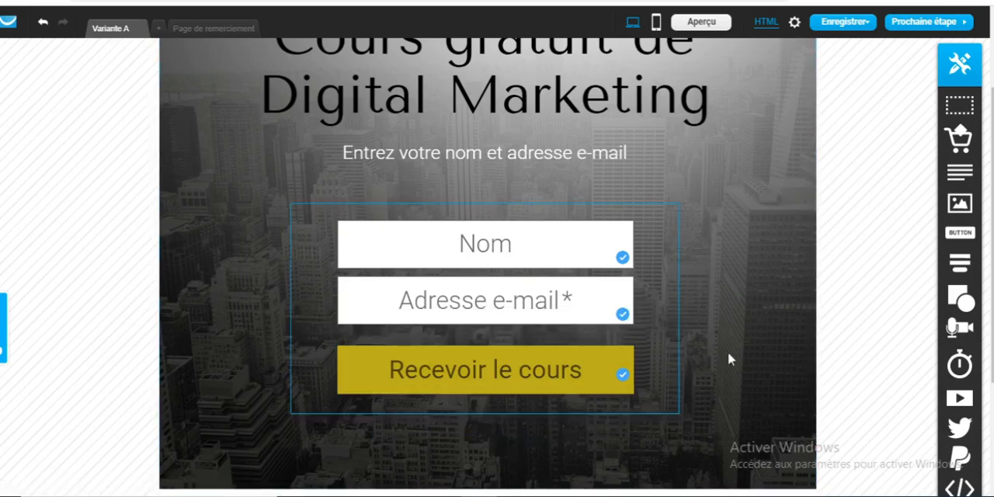
pyautogui.scroll(-2, 488, 267)
pyautogui.scroll(3, 488, 267)
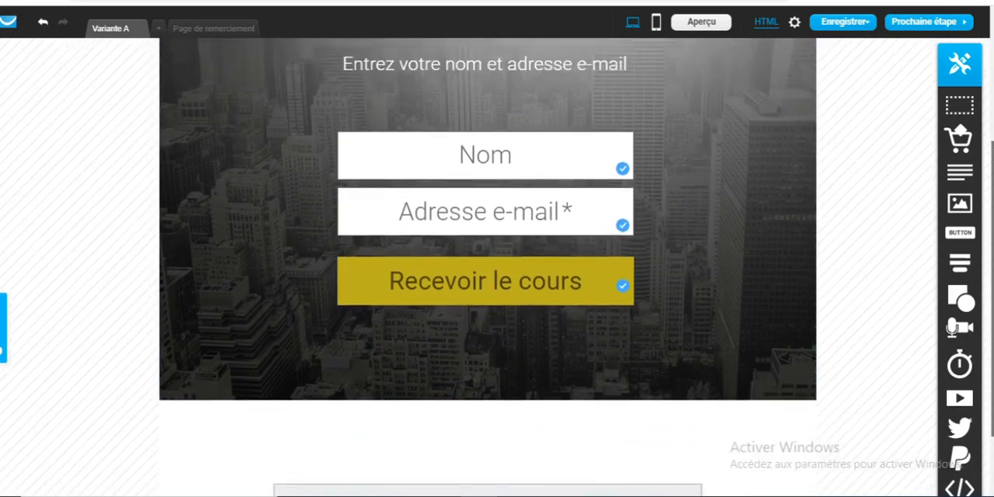
pyautogui.scroll(-3, 488, 267)
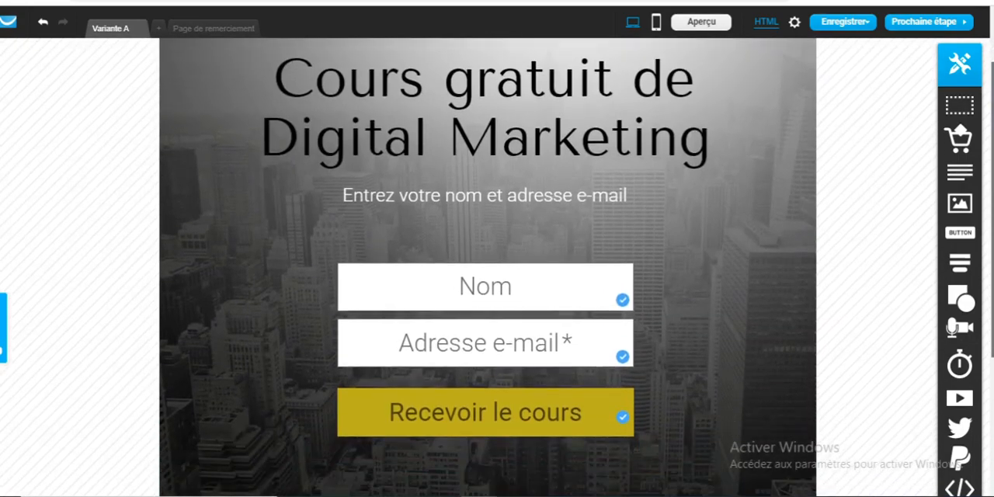
pyautogui.scroll(1, 488, 268)
pyautogui.scroll(2, 488, 268)
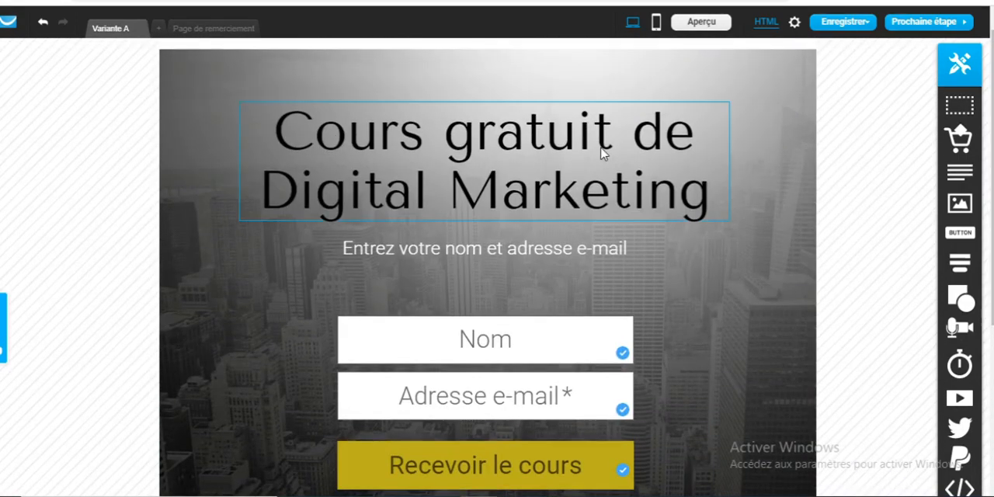
# Open the thank-you page and remove the "FOR DOWNLOADING OUR REPORT!" text below its heading
pyautogui.click(207, 29)
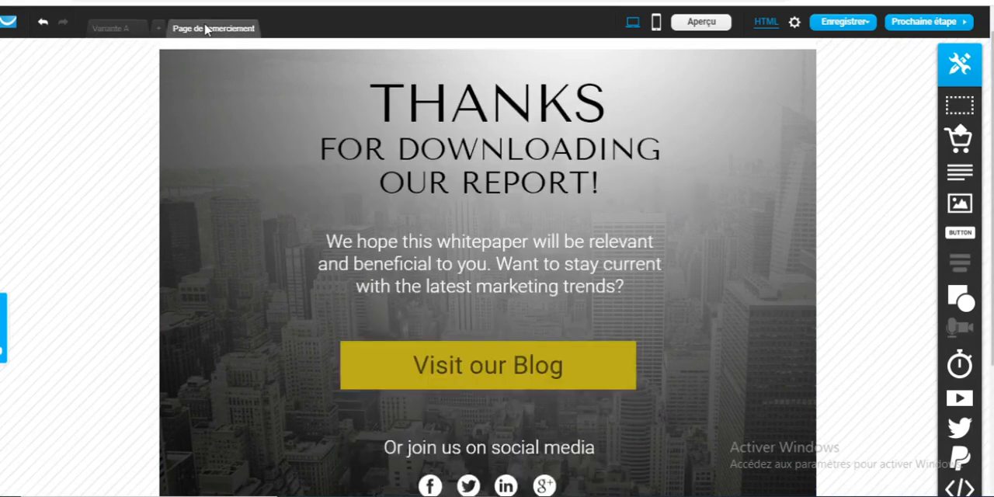
pyautogui.click(565, 200)
pyautogui.doubleClick(546, 184)
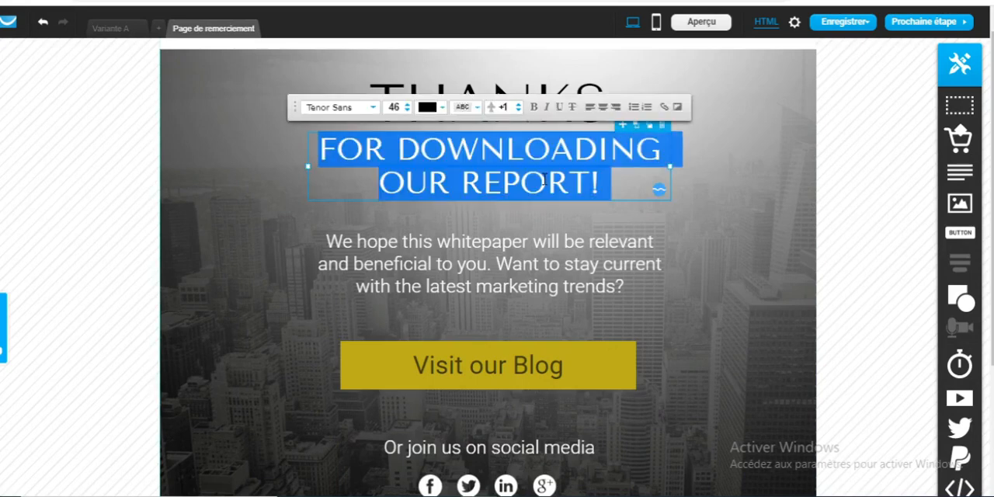
pyautogui.press('BackSpace')
pyautogui.click(702, 107)
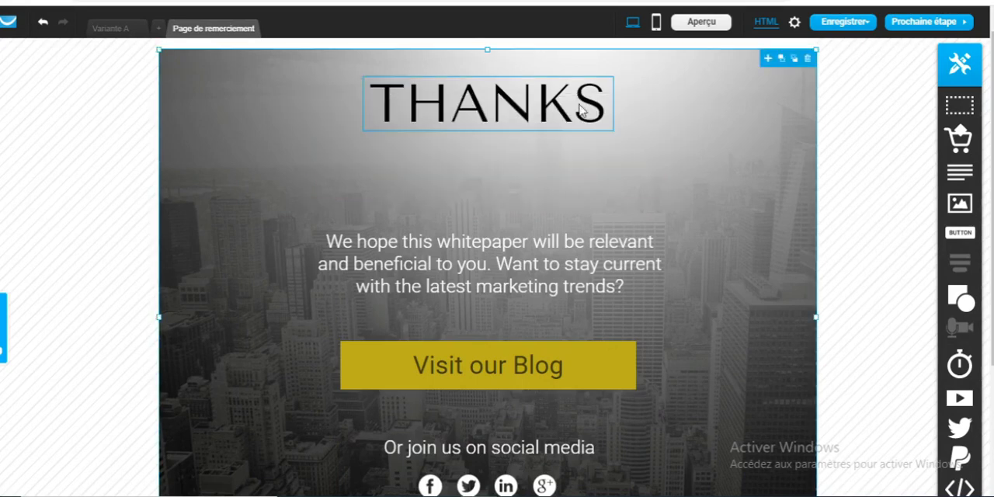
# Replace the thank-you page's heading "THANKS" with "MERCI"
pyautogui.click(548, 107)
pyautogui.doubleClick(548, 106)
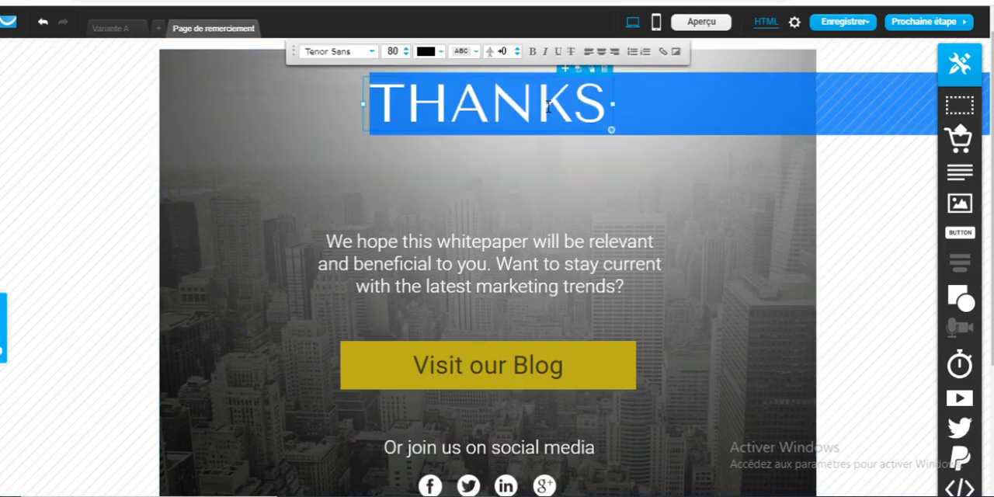
pyautogui.write('MERCI')
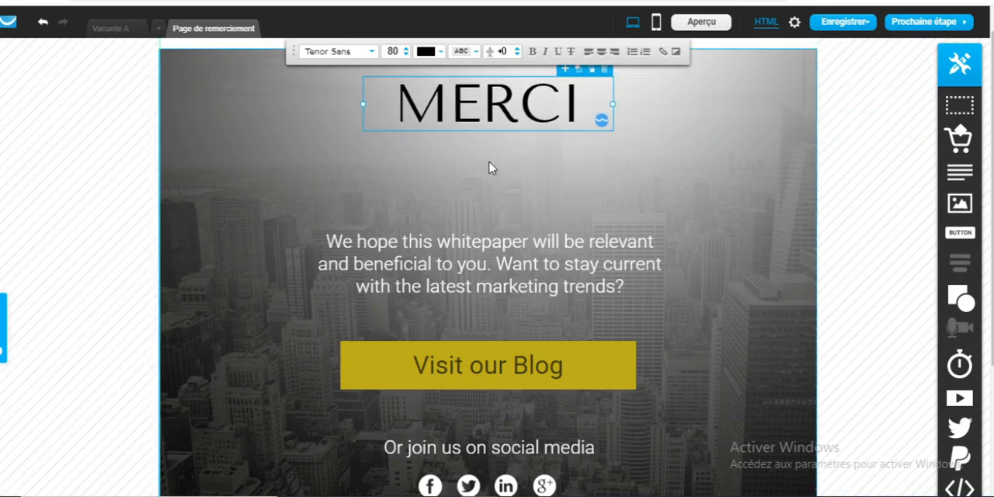
pyautogui.click(466, 197)
# Move the whitepaper paragraph slightly upward and replace its text with "Vous recevrez votre premier cours dans un instant"
pyautogui.moveTo(466, 266); pyautogui.dragTo(469, 244)
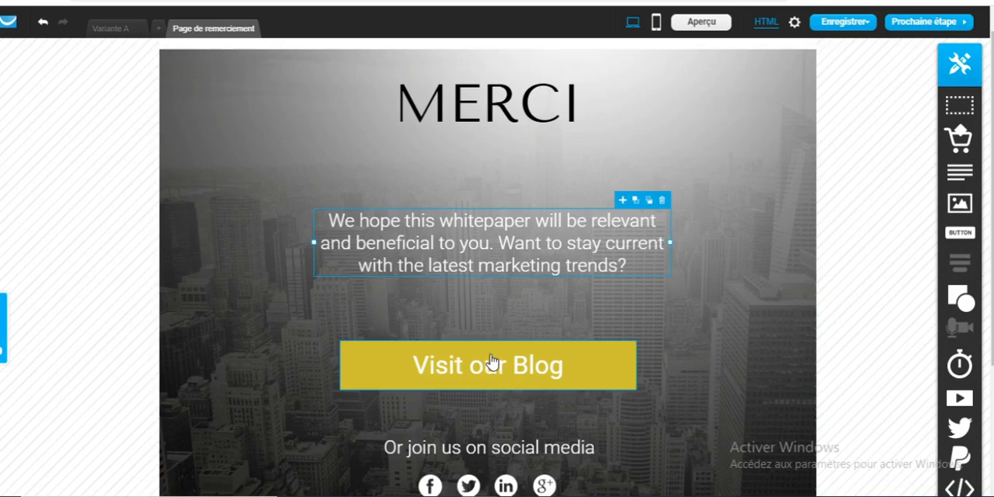
pyautogui.doubleClick(490, 263)
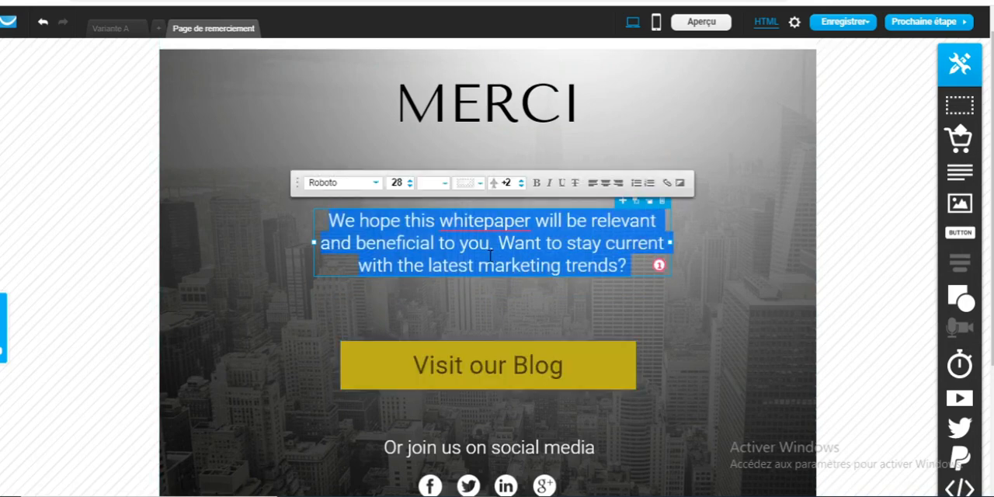
pyautogui.write('V')
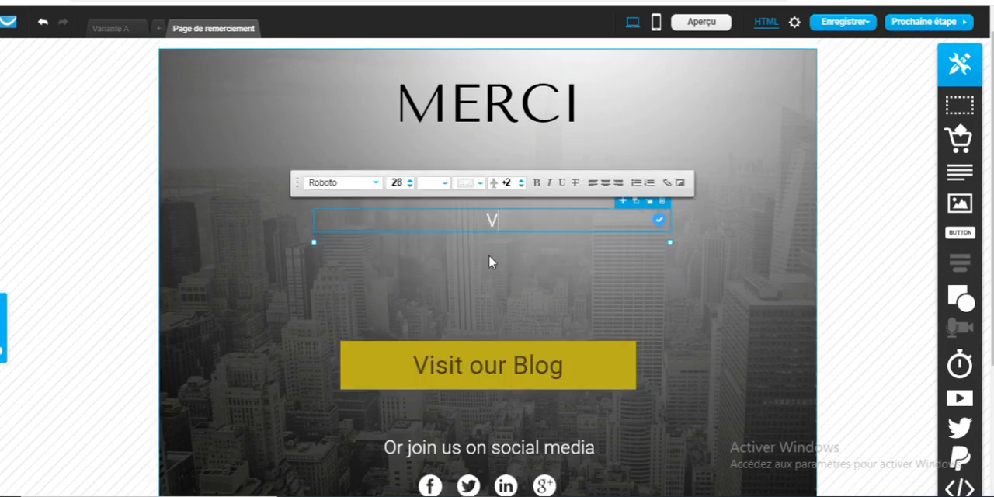
pyautogui.write('ous rece')
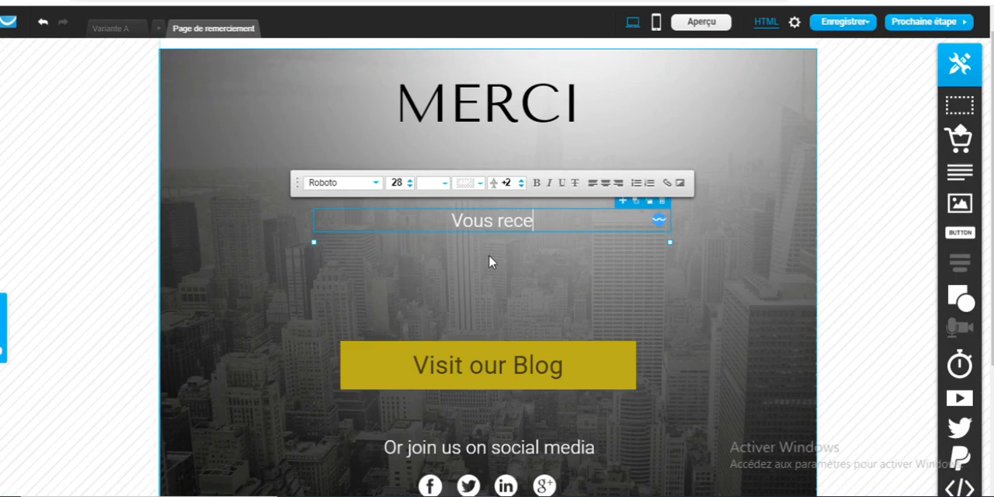
pyautogui.write('vrez votre')
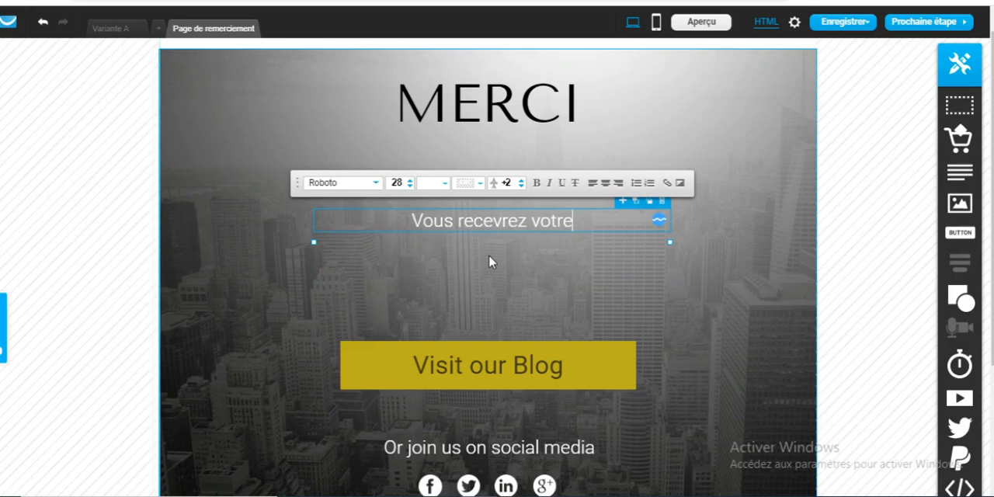
pyautogui.write(' prem')
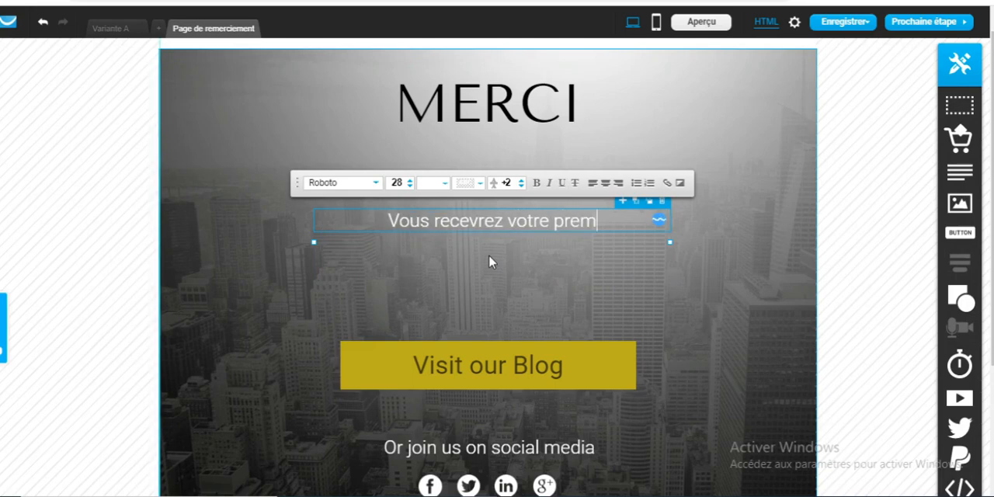
pyautogui.write('ier cours d')
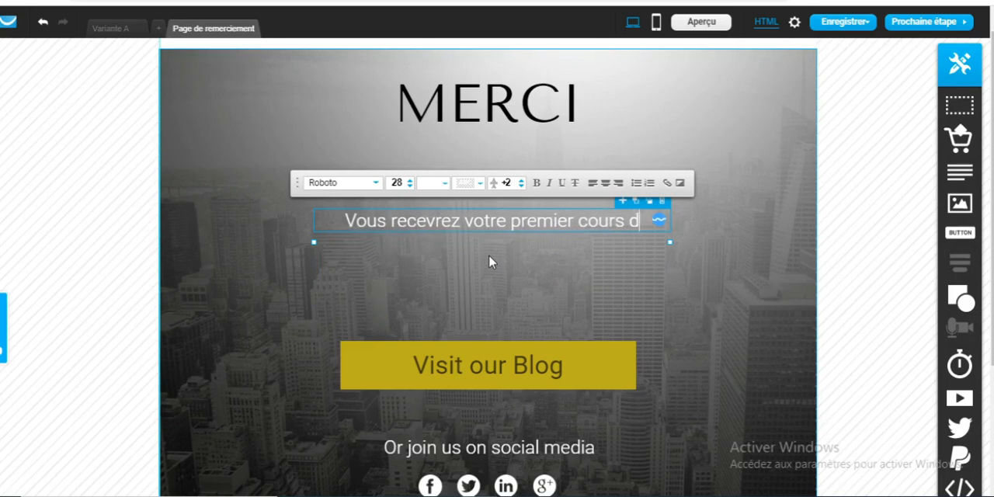
pyautogui.write('ans un instant')
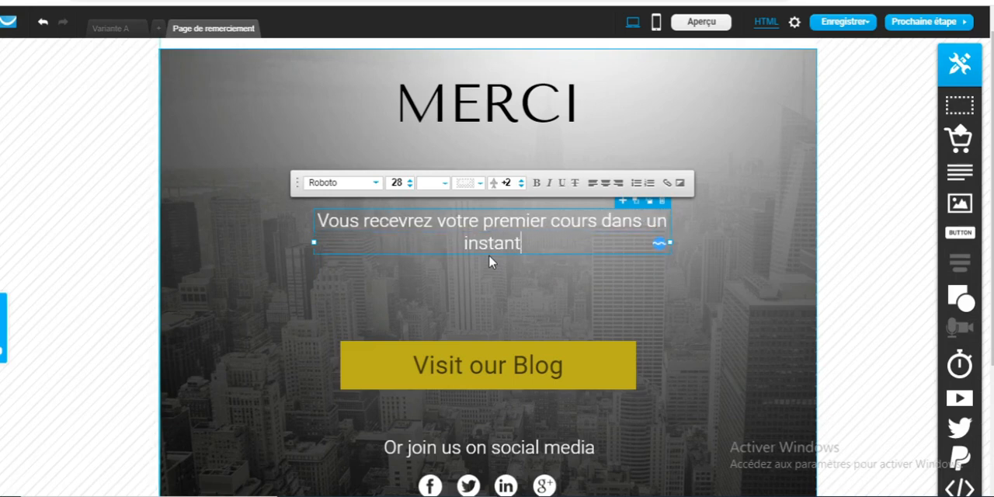
# Move the yellow "Visit our Blog" button slightly upward and replace its text with "Visitez mon blog"
pyautogui.moveTo(494, 360); pyautogui.dragTo(498, 355)
pyautogui.doubleClick(499, 361)
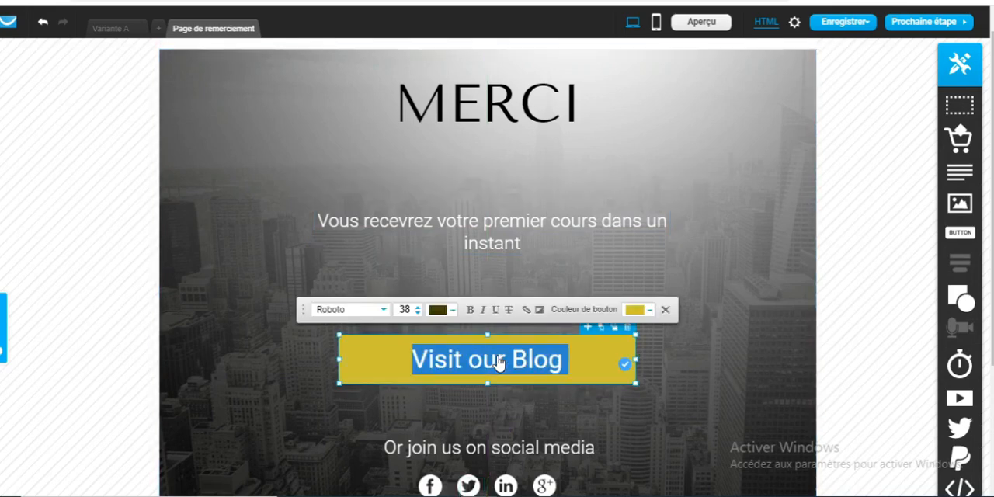
pyautogui.write('Visite')
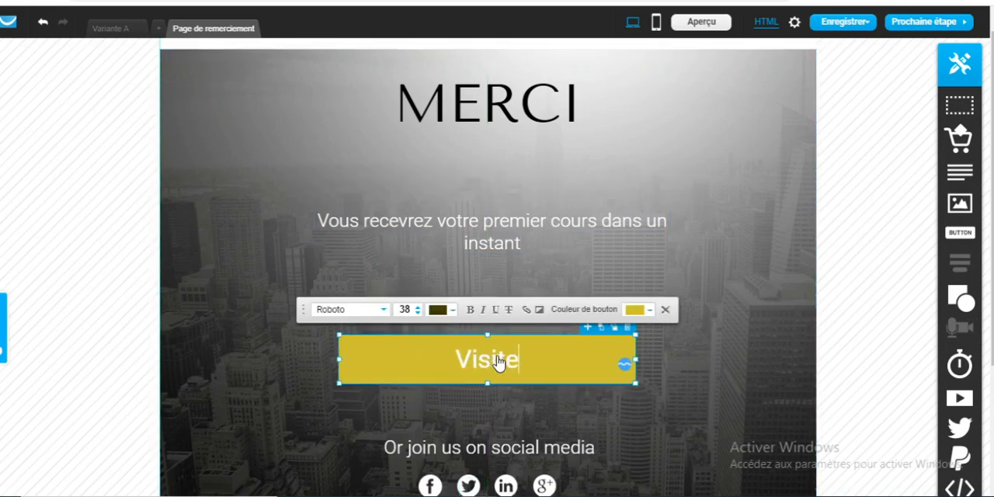
pyautogui.write('z mon ')
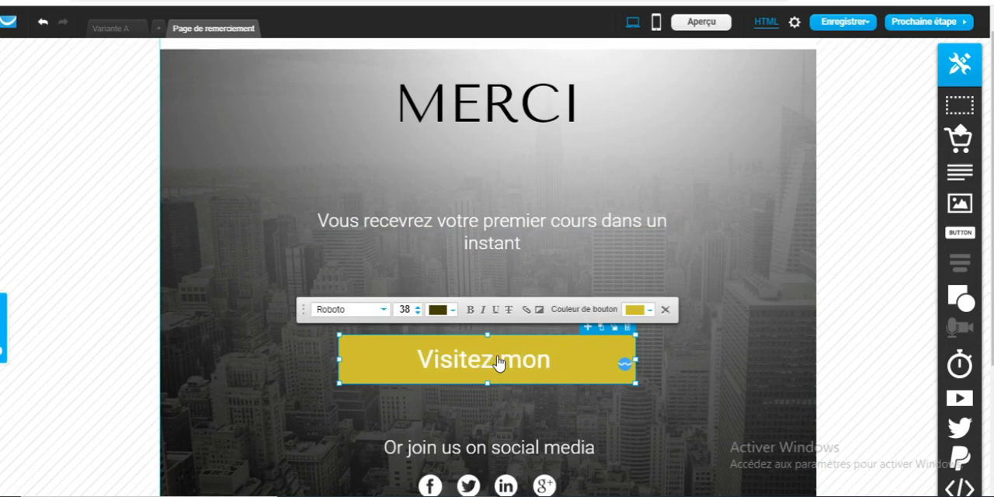
pyautogui.write('blog')
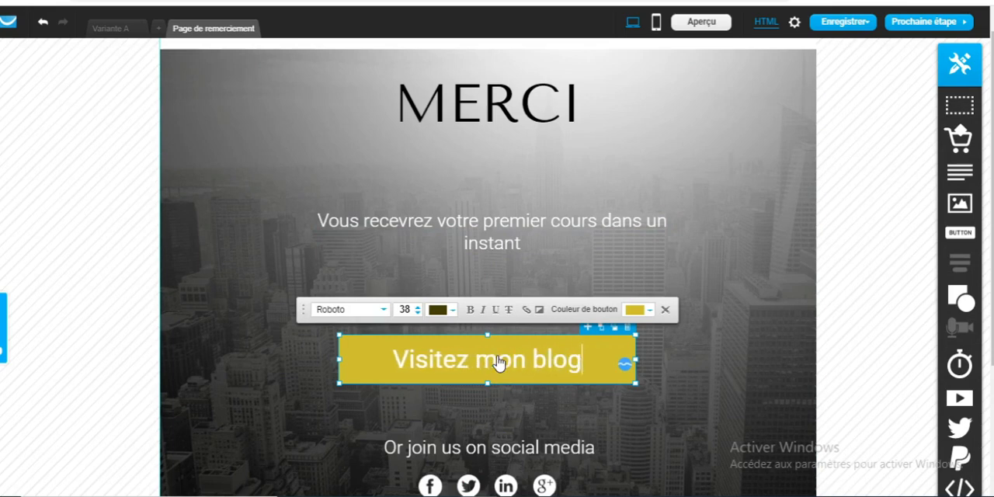
# Delete the "Or join us on social media" text above the social icons and look over the thank-you page
pyautogui.click(572, 449)
pyautogui.click(659, 435)
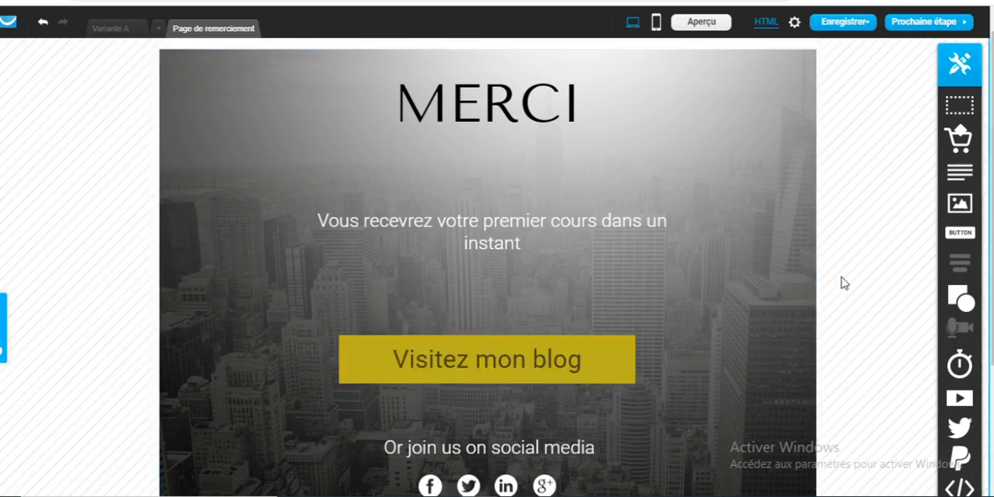
pyautogui.click(548, 452)
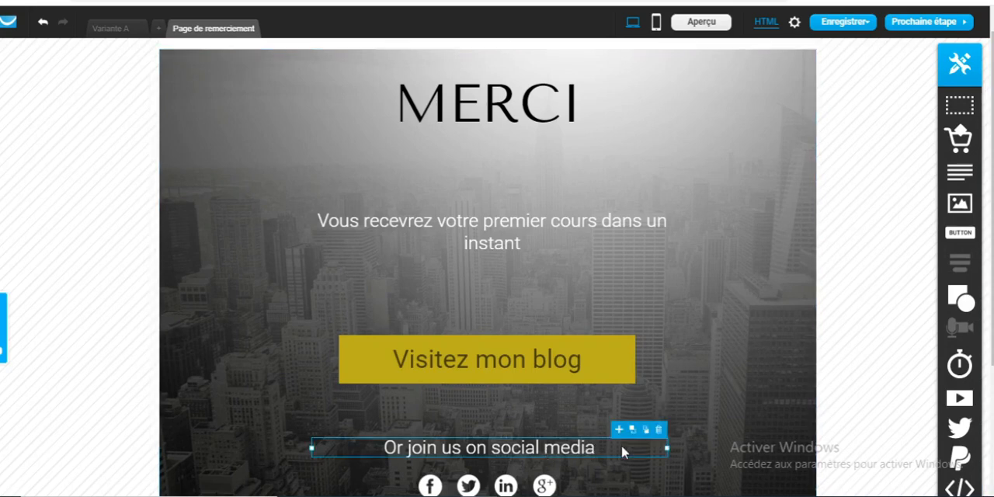
pyautogui.click(659, 433)
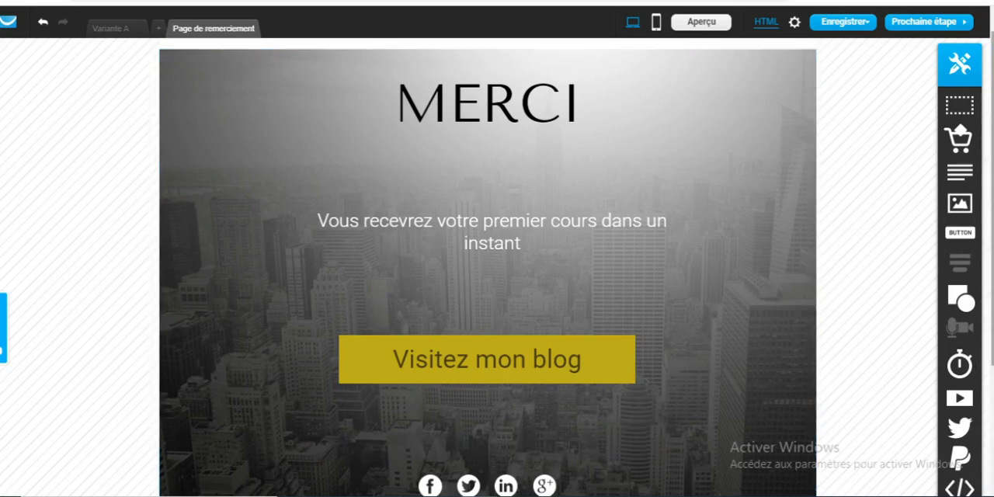
pyautogui.scroll(-1, 577, 475)
pyautogui.scroll(1, 488, 310)
pyautogui.scroll(-1, 488, 311)
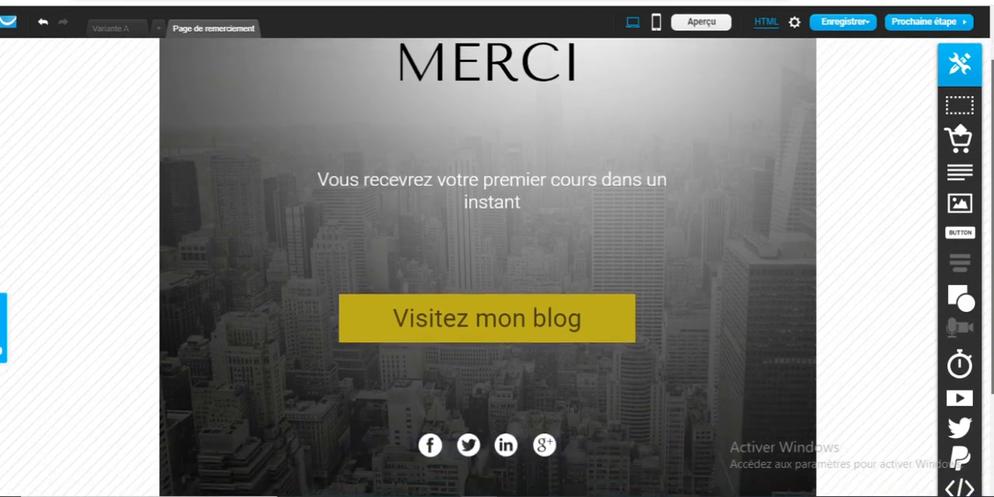
pyautogui.scroll(1, 487, 310)
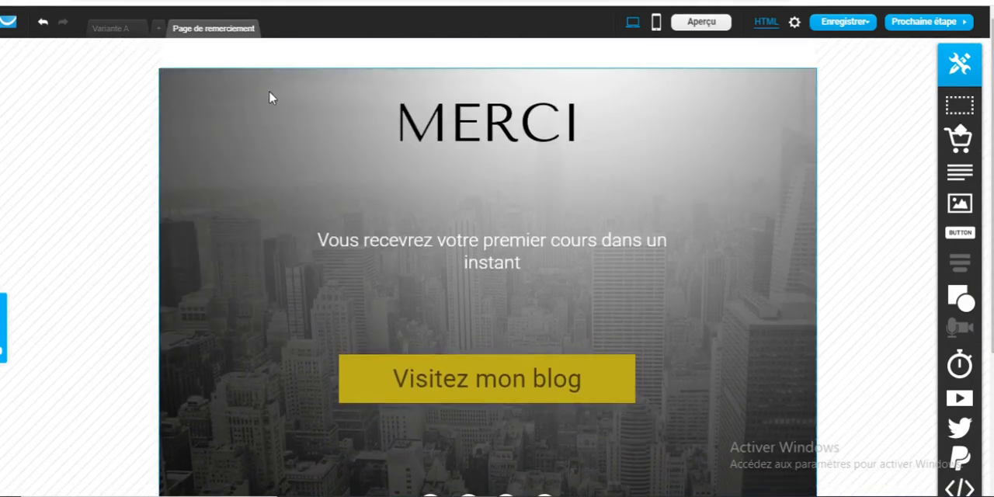
# Compare the landing page with the thank-you page, ending on the landing page
pyautogui.click(120, 29)
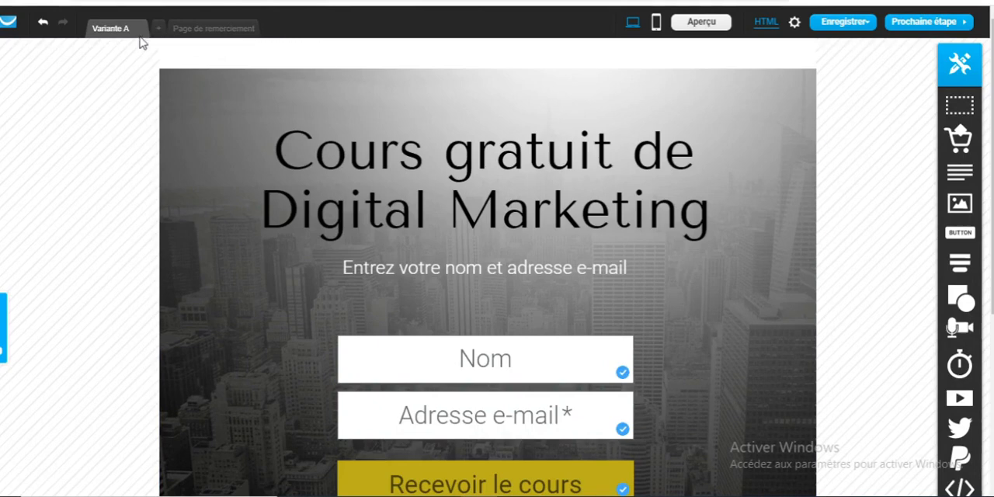
pyautogui.click(194, 29)
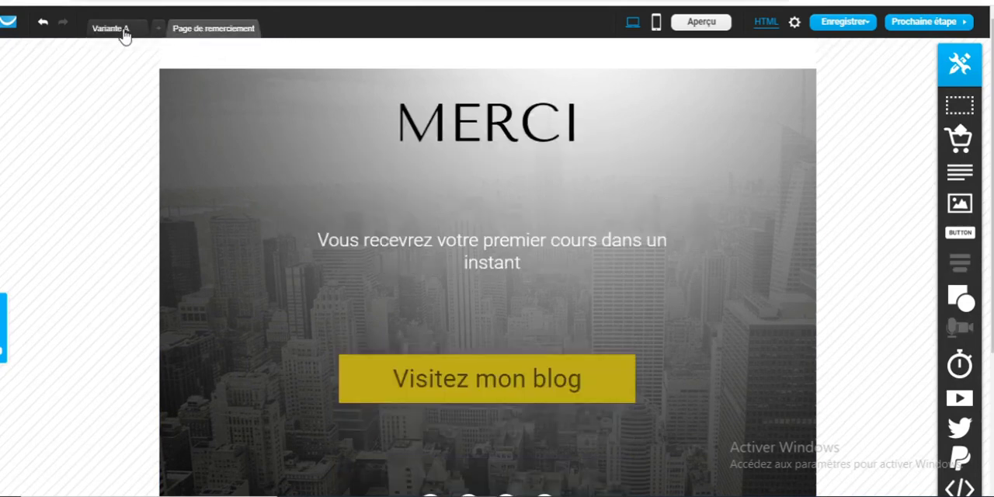
pyautogui.click(124, 32)
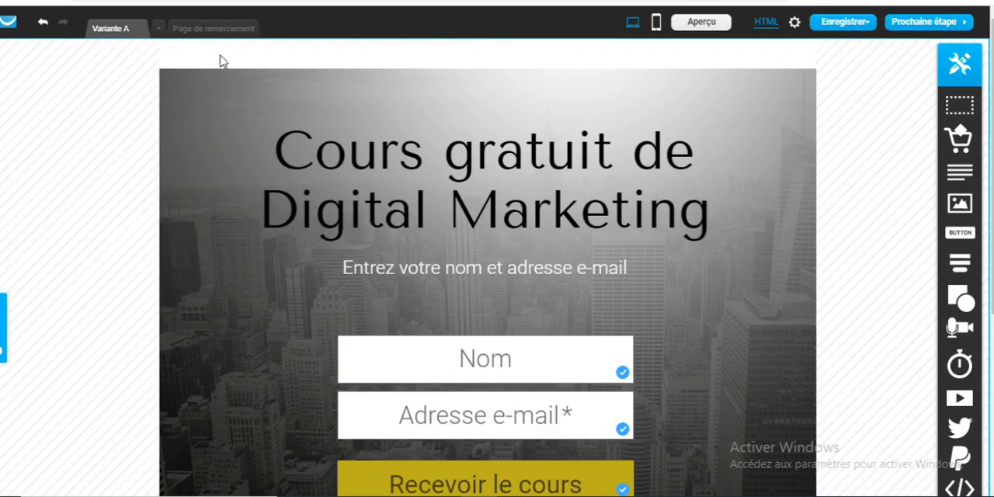
pyautogui.click(657, 23)
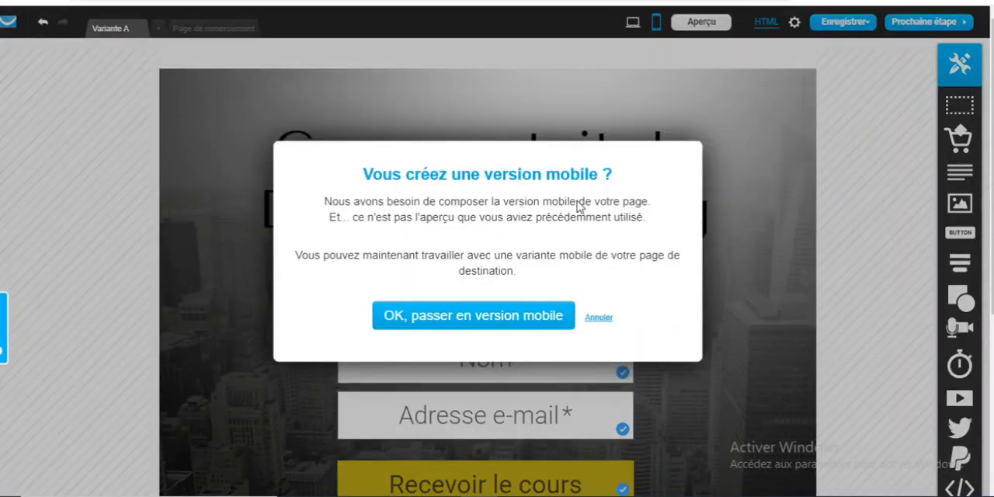
pyautogui.click(599, 317)
pyautogui.click(845, 22)
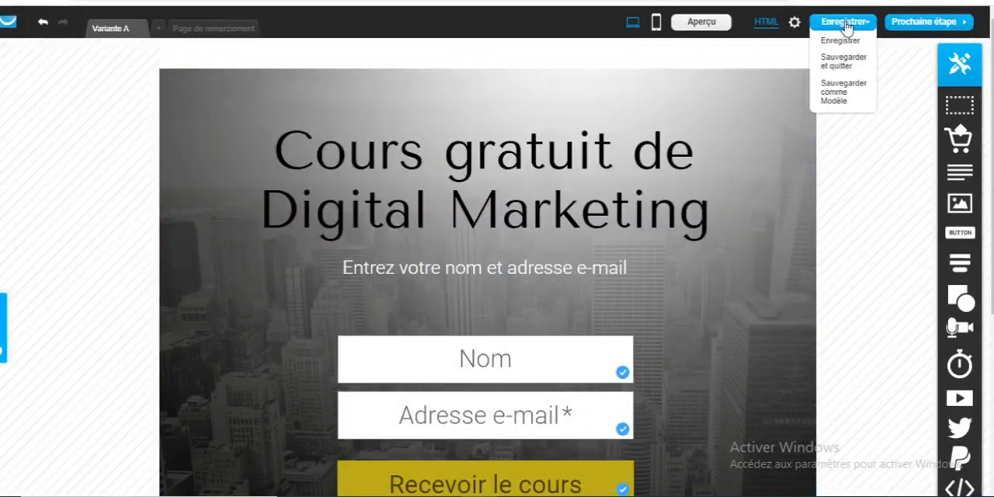
pyautogui.click(844, 24)
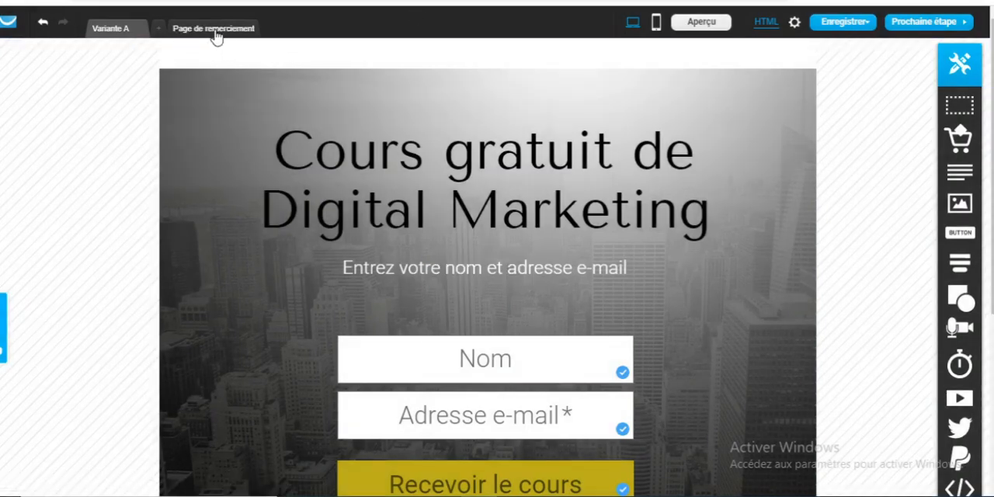
# Create the mobile version of the landing page and delete the empty product placeholder below the form
pyautogui.click(216, 31)
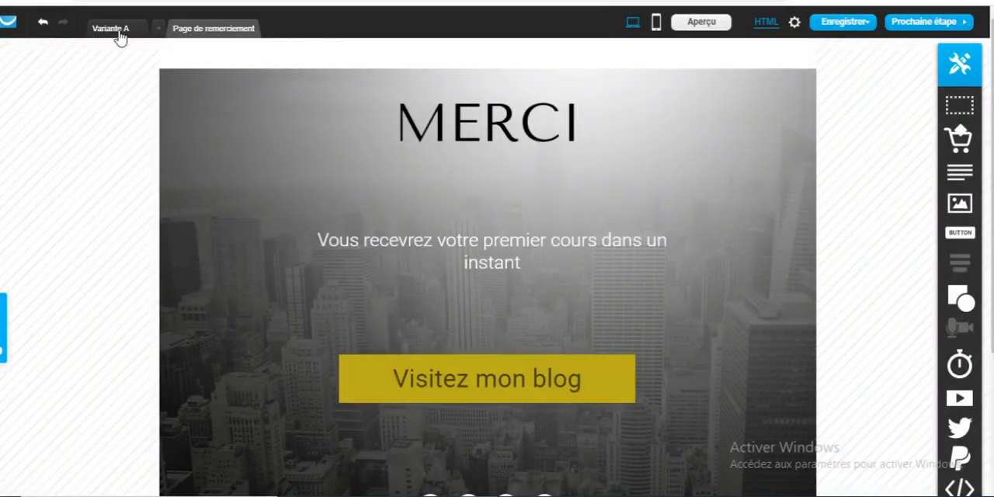
pyautogui.click(845, 37)
pyautogui.click(138, 29)
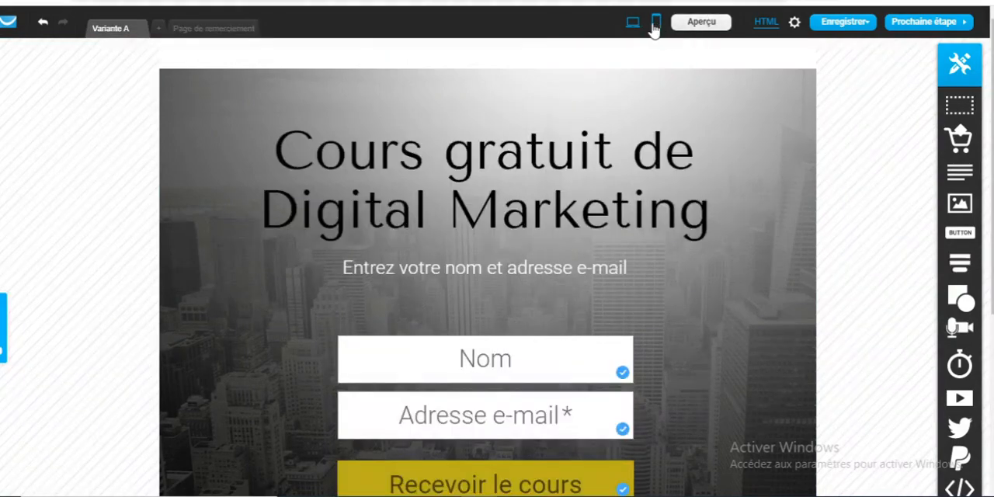
pyautogui.click(656, 23)
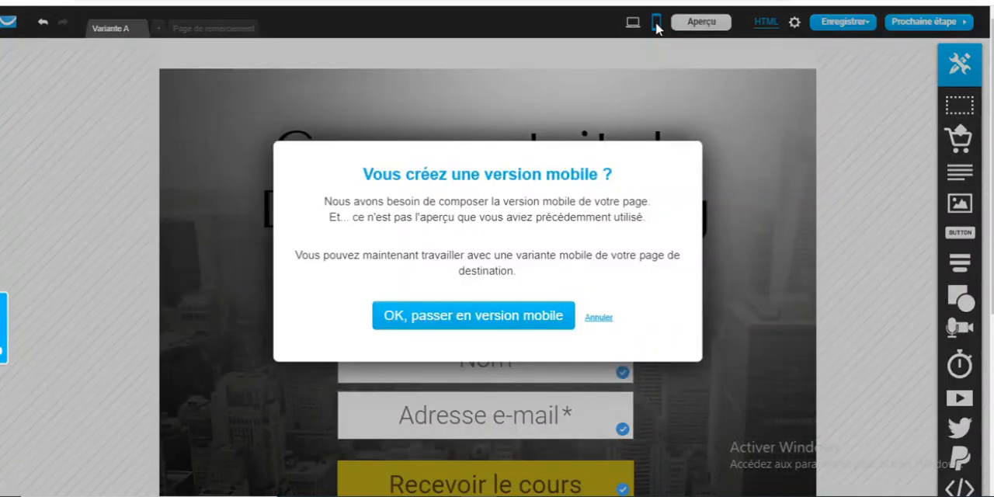
pyautogui.click(497, 322)
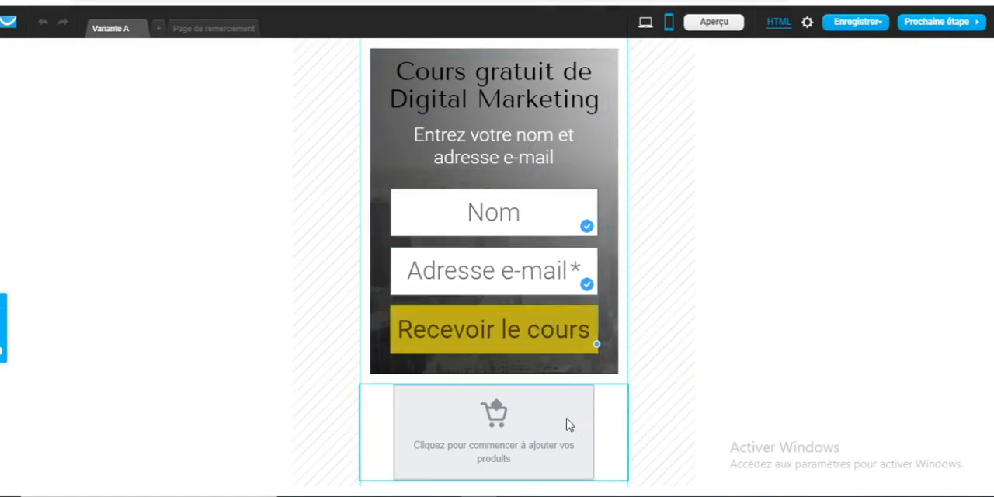
pyautogui.click(619, 395)
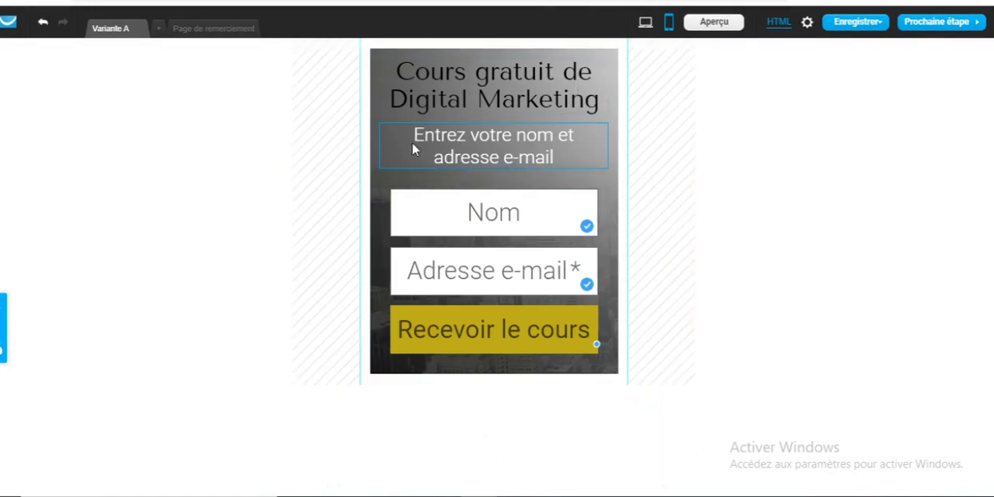
# Create the mobile version of the thank-you page
pyautogui.click(232, 29)
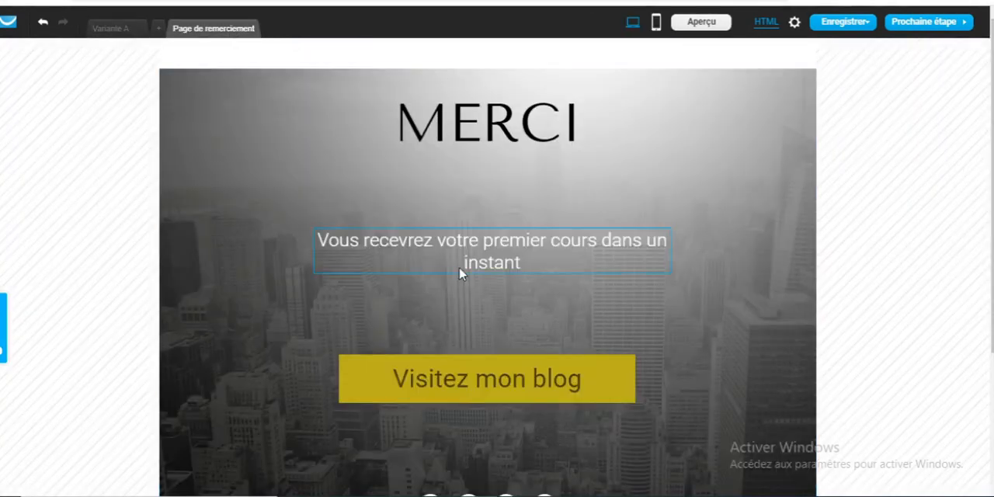
pyautogui.click(122, 29)
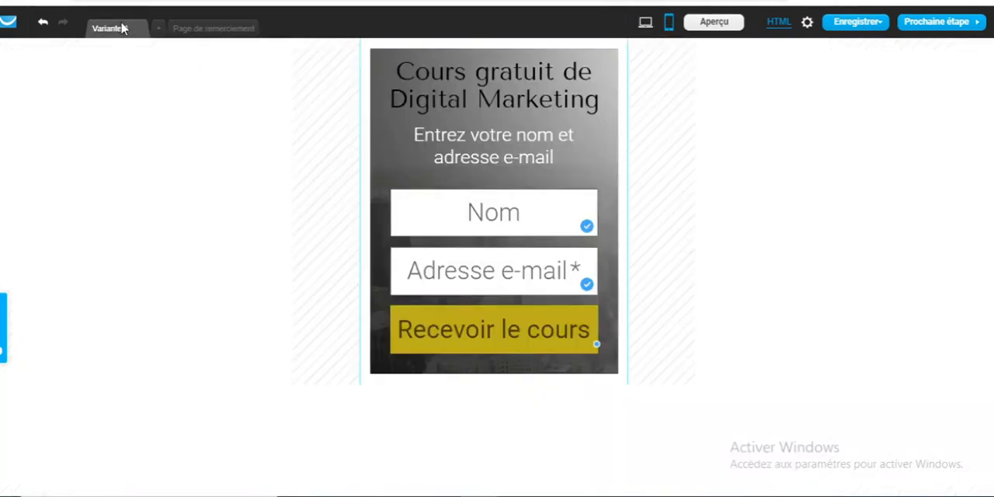
pyautogui.click(210, 30)
pyautogui.click(656, 23)
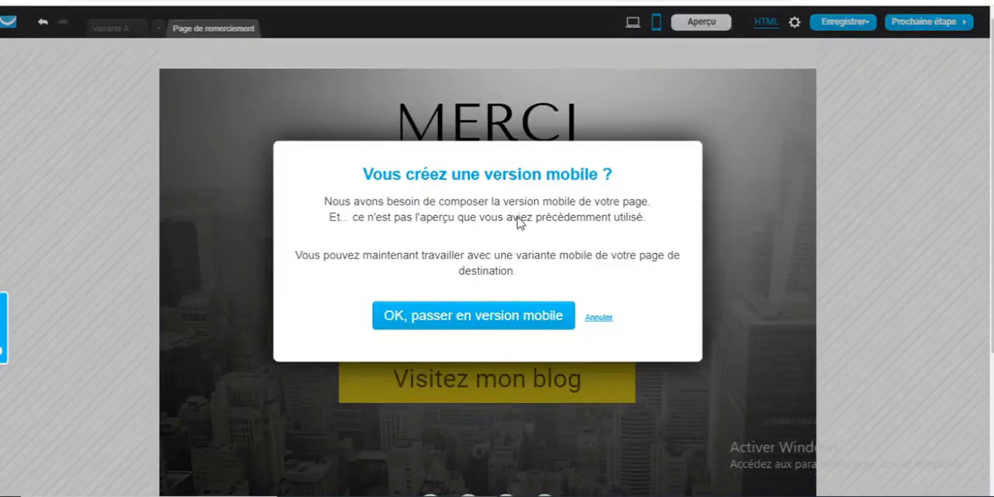
pyautogui.click(465, 321)
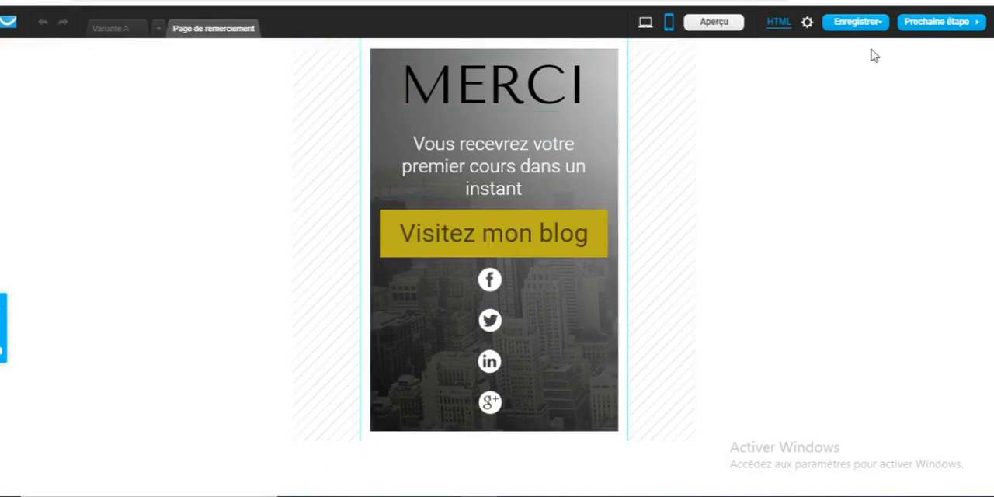
# Save the mobile versions and proceed from the landing page to its settings
pyautogui.click(857, 22)
pyautogui.click(853, 41)
pyautogui.click(123, 31)
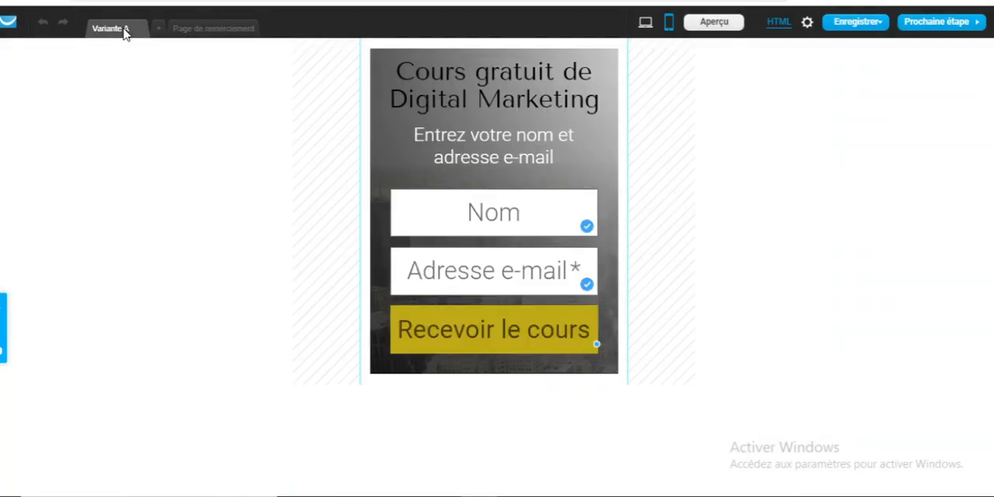
pyautogui.click(646, 22)
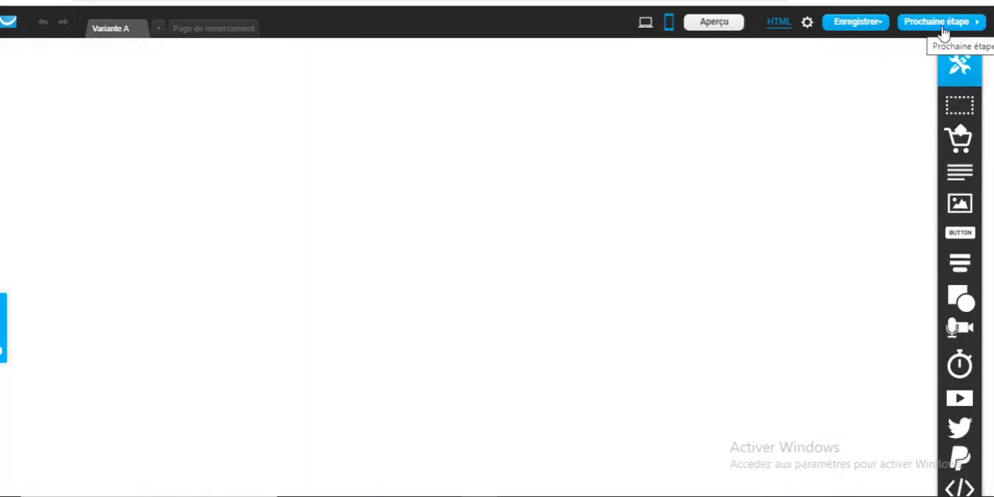
pyautogui.click(939, 22)
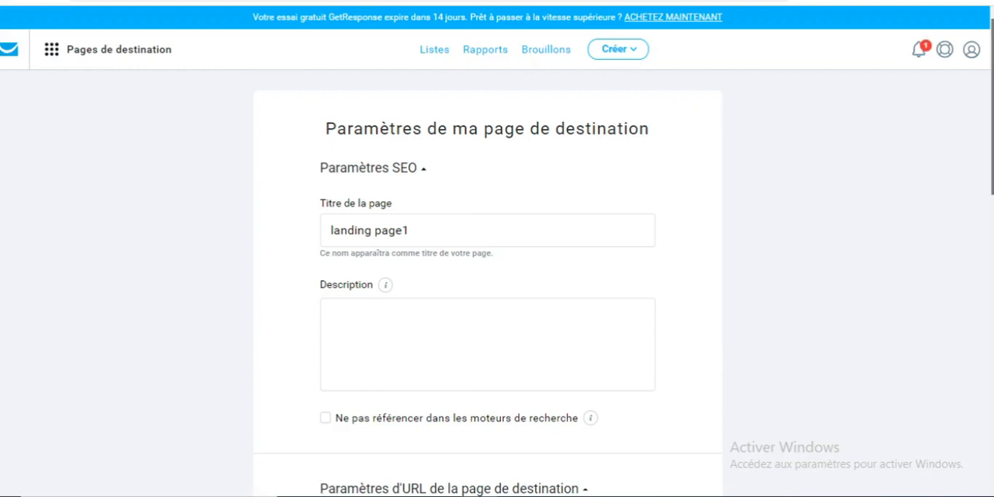
# Examine the landing page's SEO, URL and subscription settings, including the form for adding a new domain
pyautogui.scroll(-1, 497, 311)
pyautogui.scroll(-1, 599, 51)
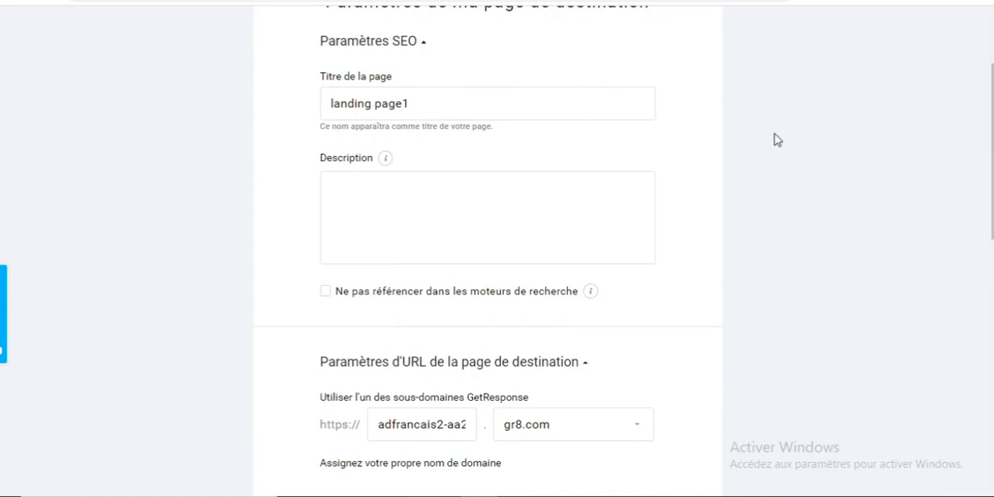
pyautogui.scroll(-2, 894, 119)
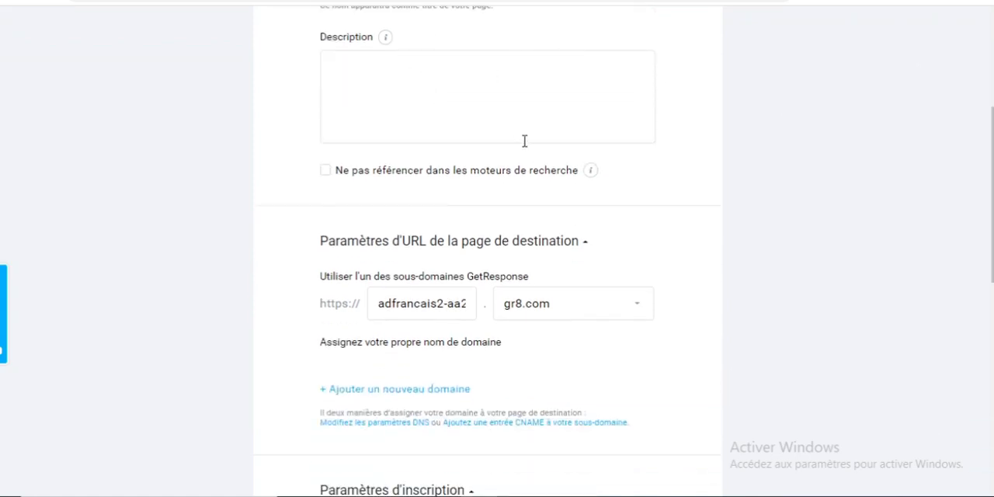
pyautogui.scroll(-2, 991, 153)
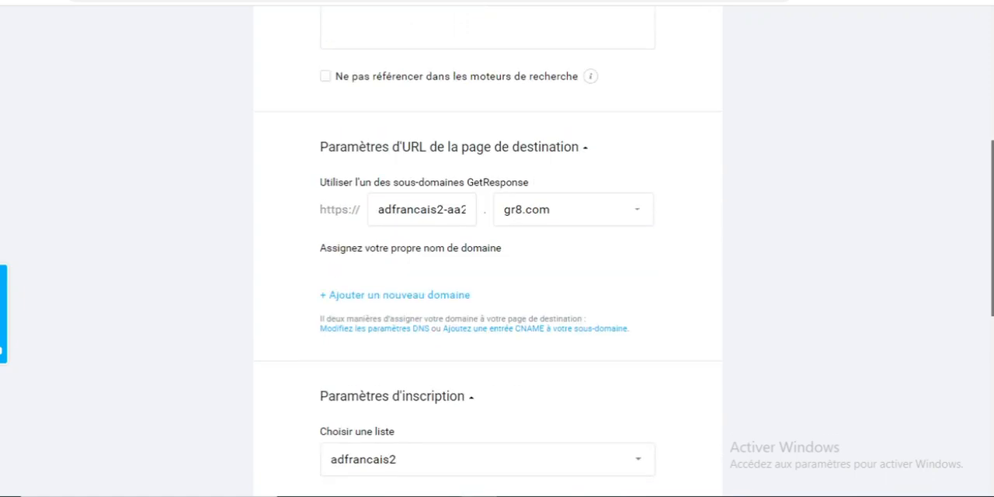
pyautogui.moveTo(993, 186); pyautogui.dragTo(993, 211)
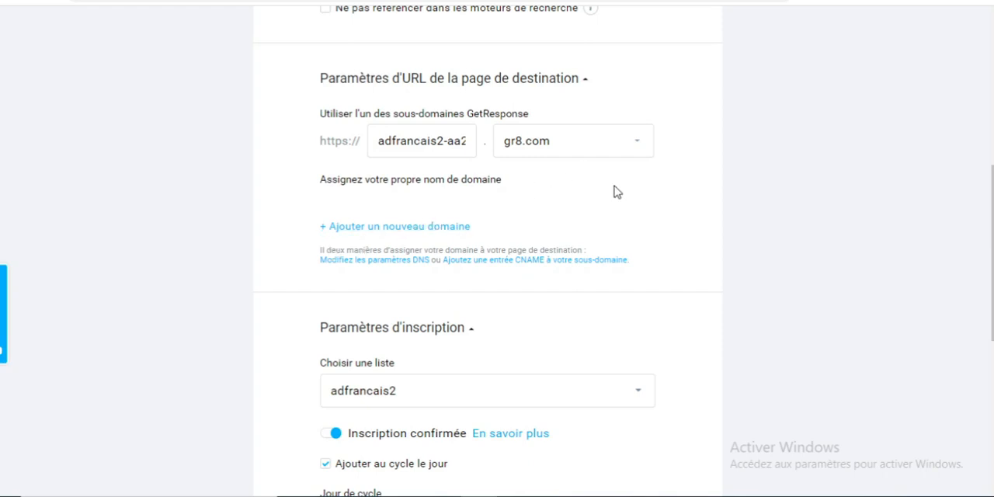
pyautogui.click(432, 228)
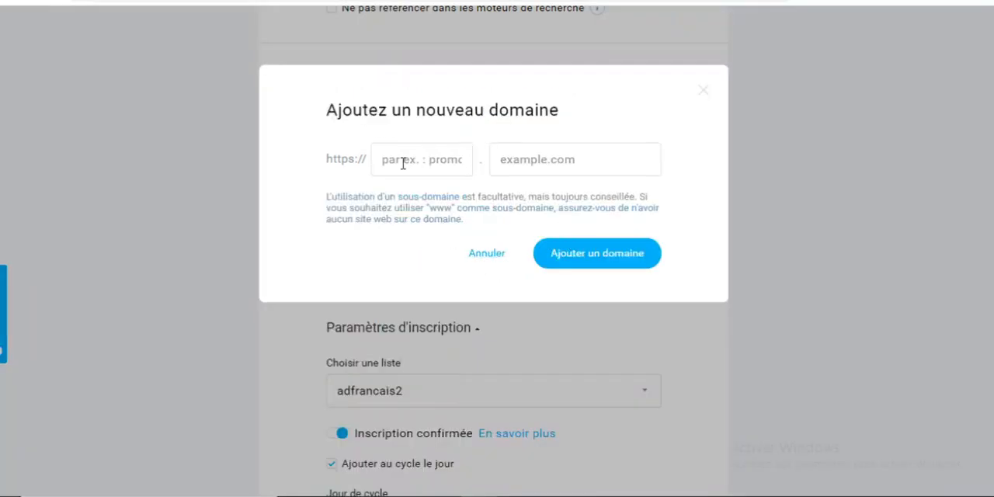
pyautogui.click(485, 254)
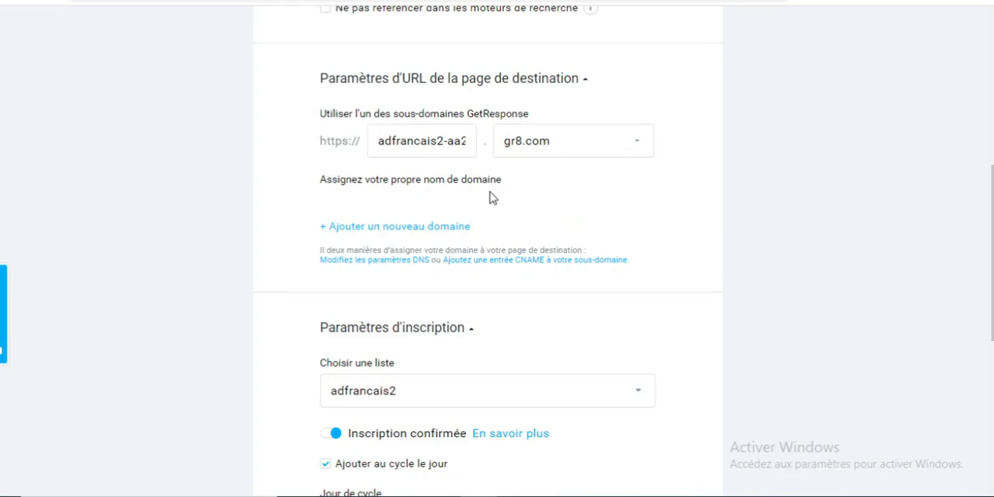
pyautogui.scroll(-2, 769, 213)
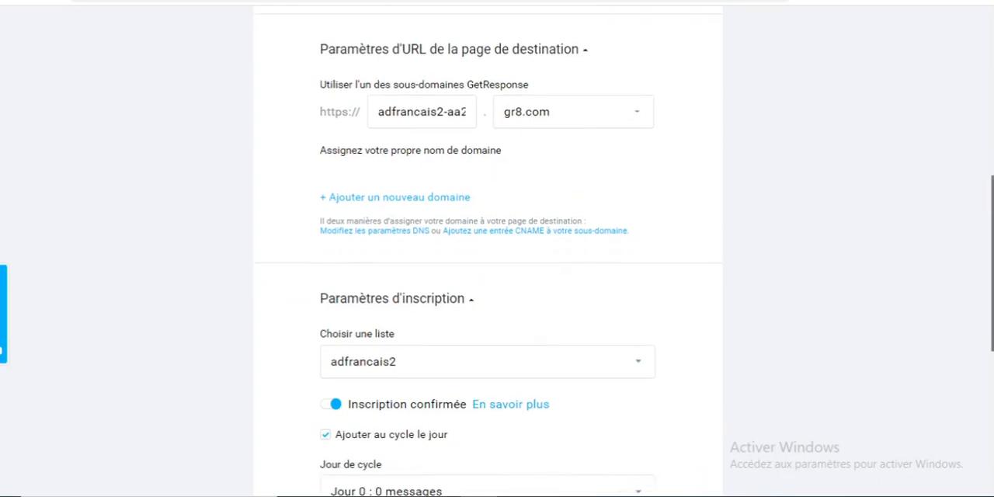
pyautogui.scroll(-2, 970, 261)
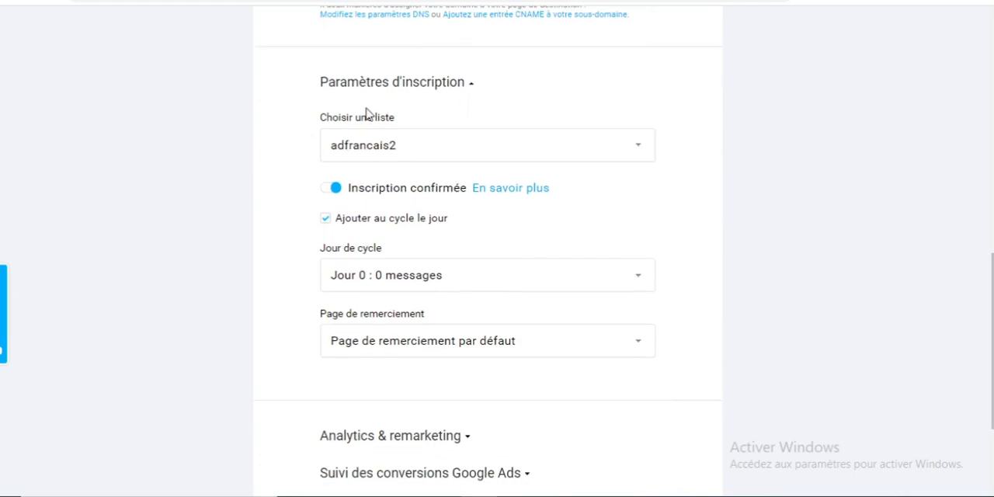
# Assign the landing page's subscribers to the list bati1 and keep the default thank-you page
pyautogui.click(448, 156)
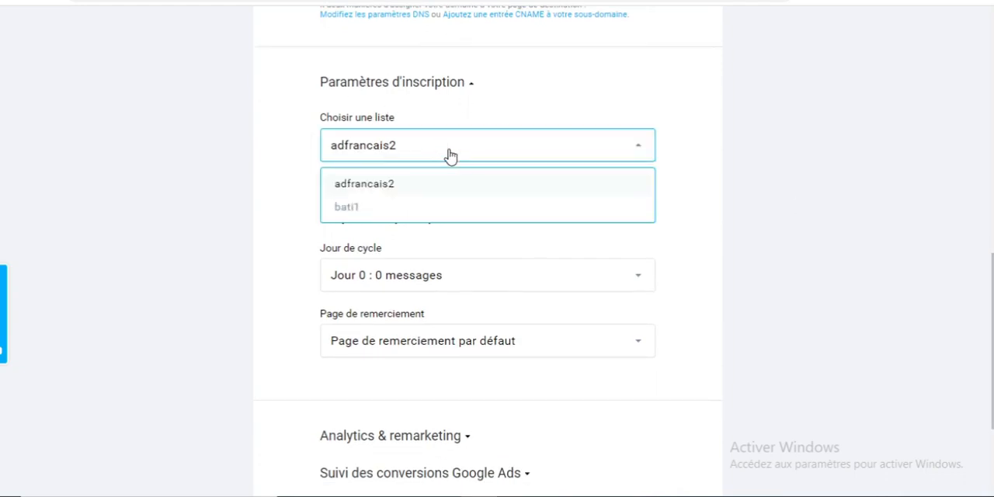
pyautogui.click(350, 208)
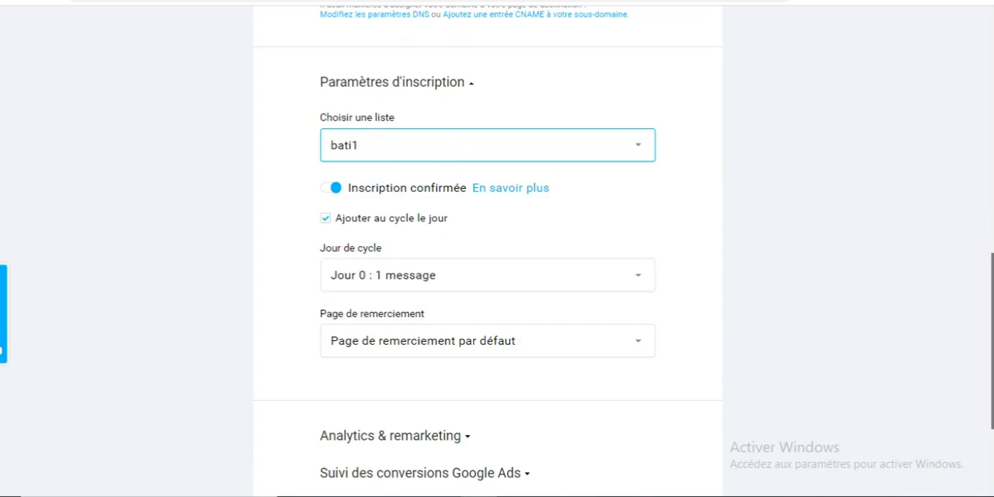
pyautogui.scroll(-1, 487, 243)
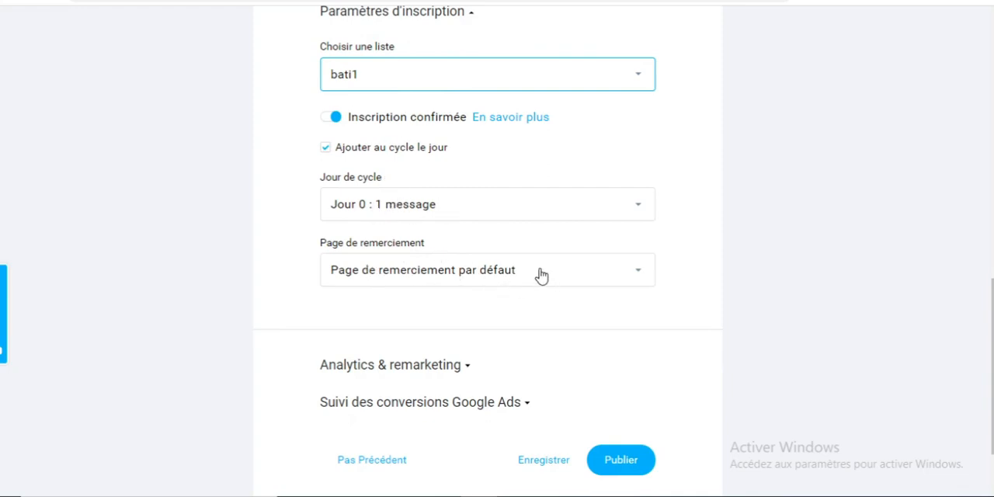
pyautogui.click(577, 280)
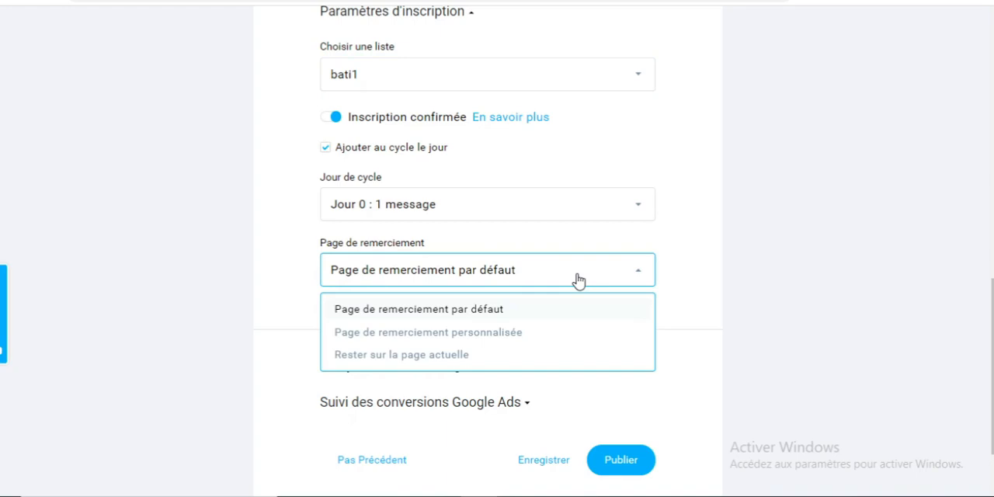
pyautogui.click(577, 280)
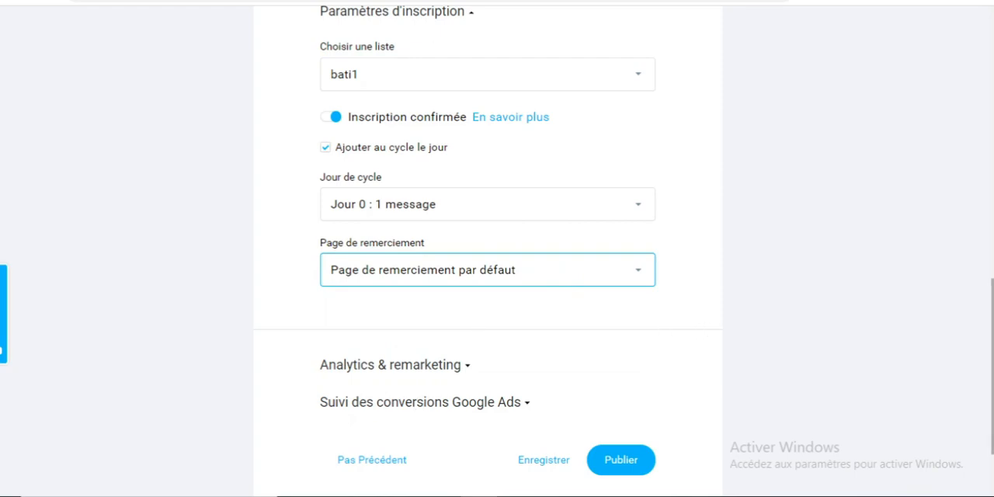
# Try to publish with Facebook Pixel as the analytics platform and an empty pixel ID, and remove that platform
pyautogui.scroll(-2, 924, 342)
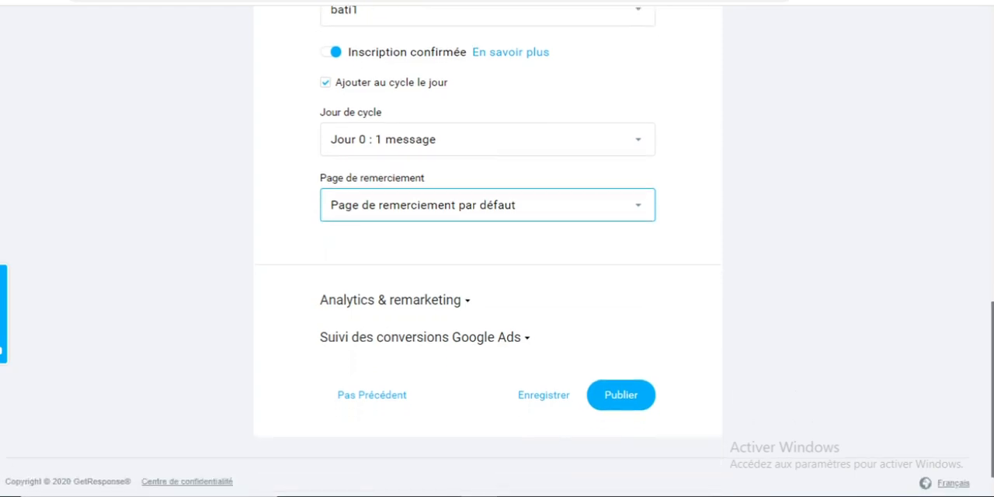
pyautogui.click(467, 303)
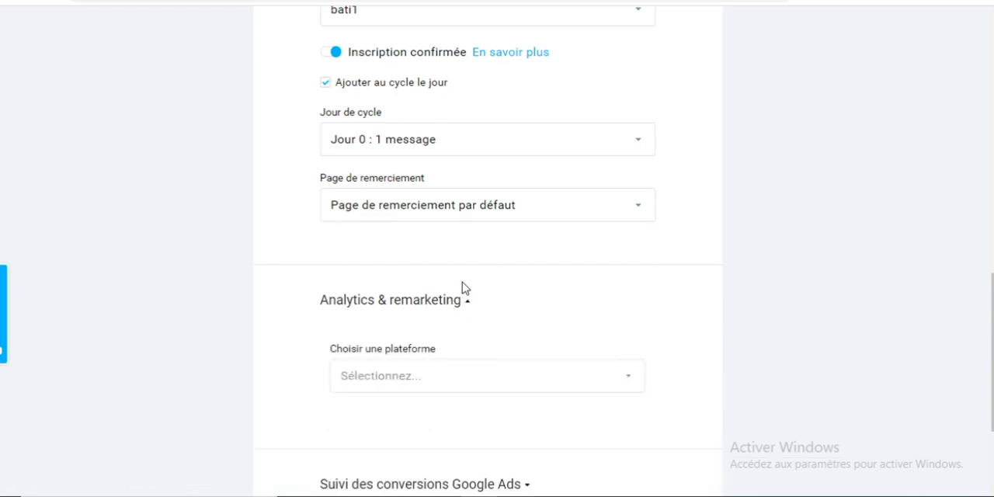
pyautogui.scroll(-1, 815, 276)
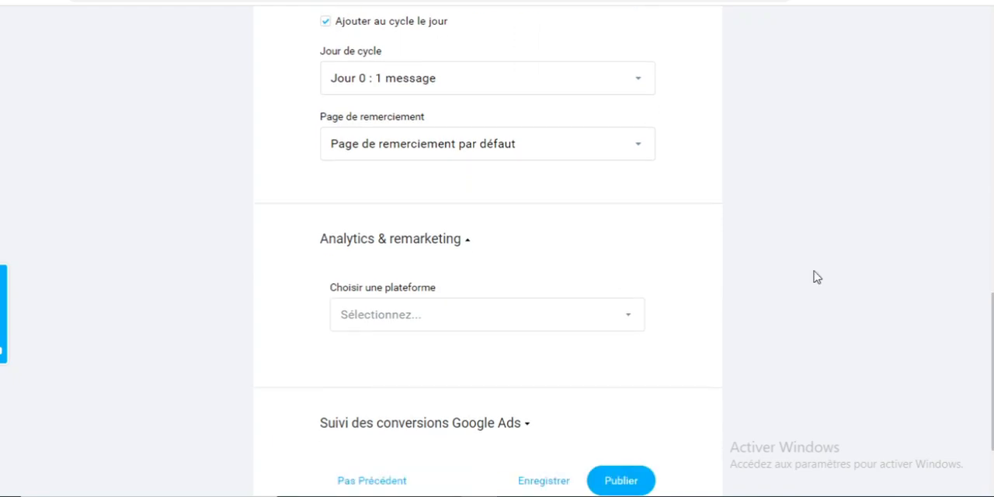
pyautogui.click(627, 319)
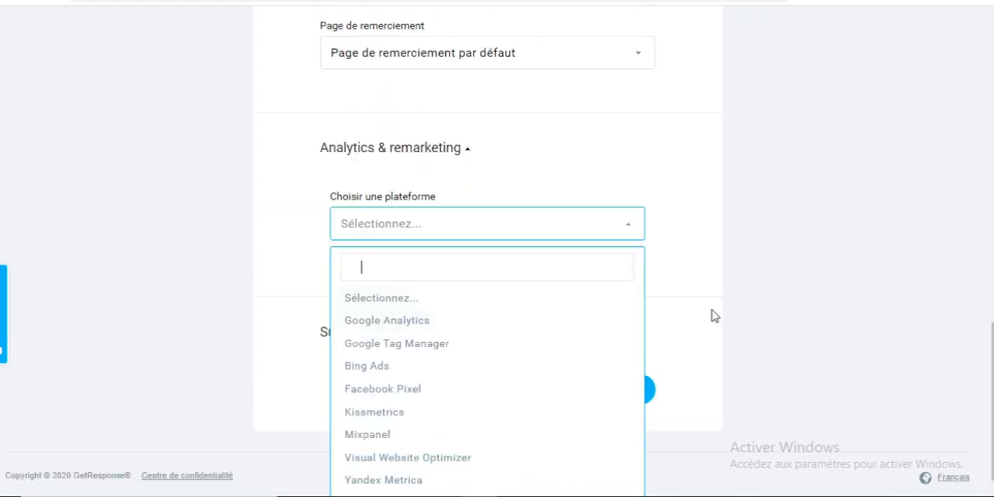
pyautogui.click(381, 389)
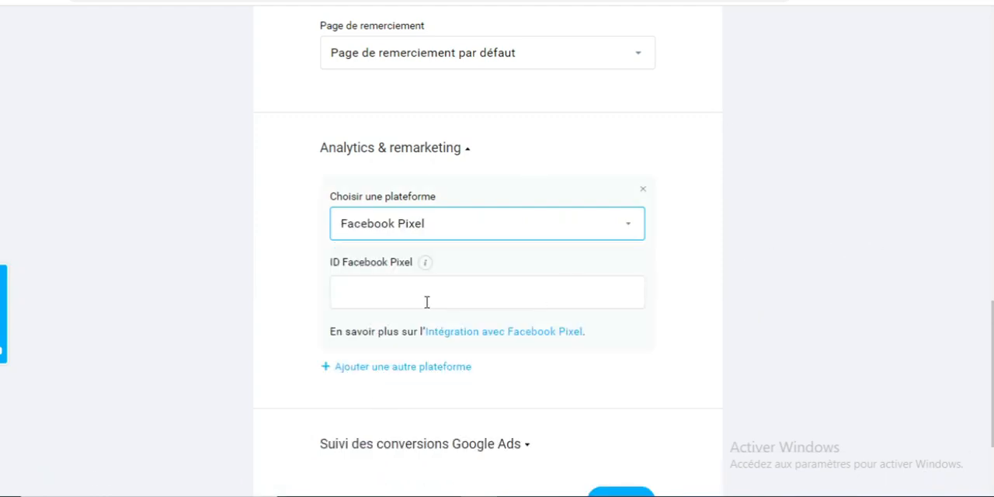
pyautogui.click(373, 293)
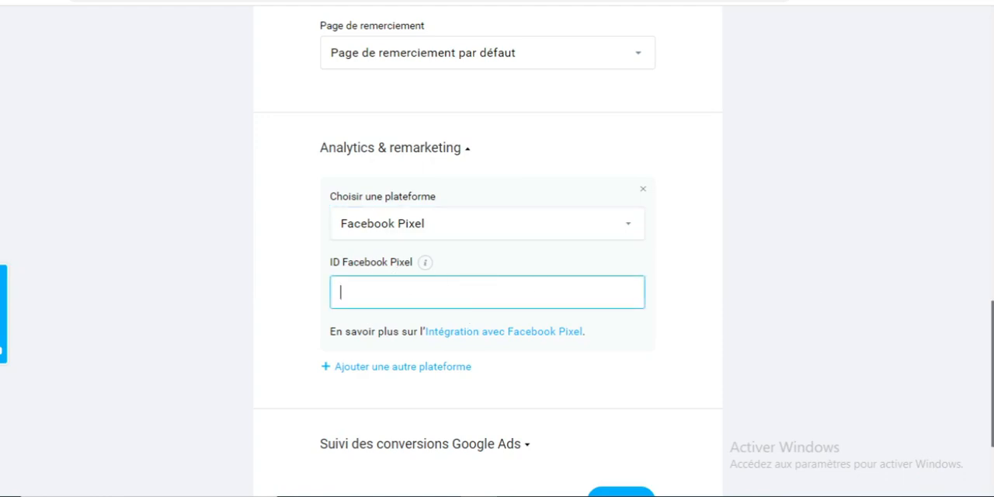
pyautogui.scroll(-1, 786, 382)
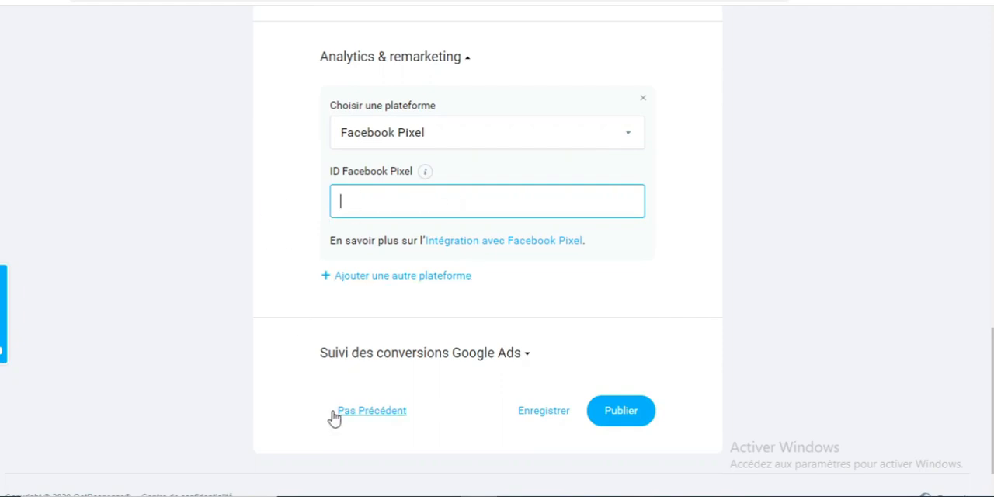
pyautogui.click(622, 415)
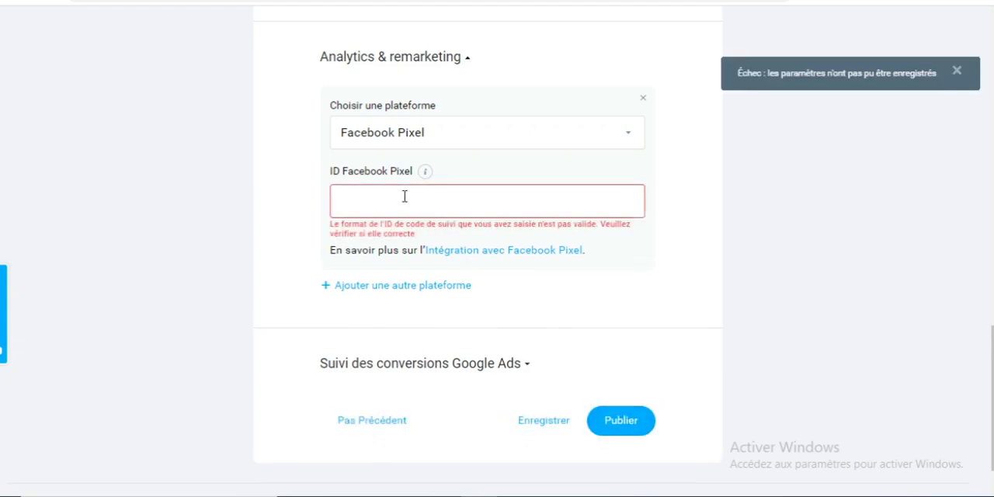
pyautogui.click(643, 100)
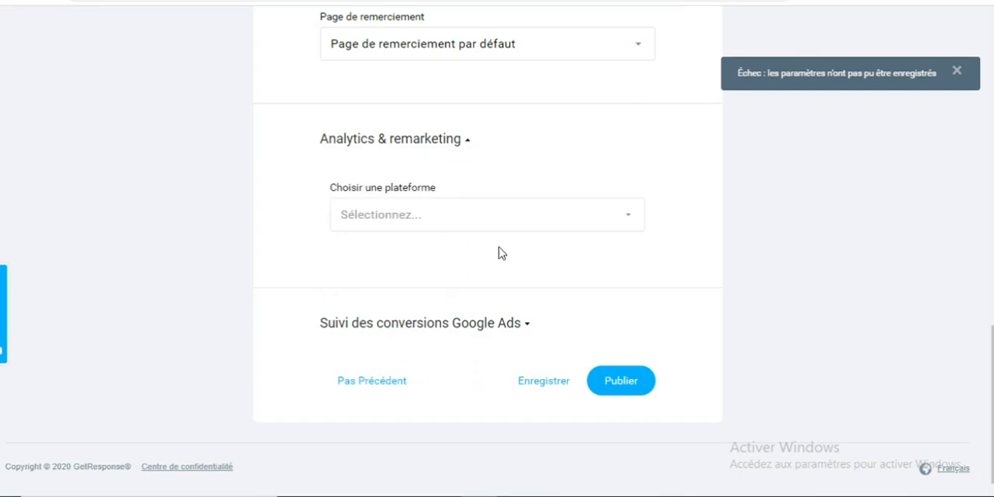
# Publish the landing page and open its published link to check the live page
pyautogui.click(615, 383)
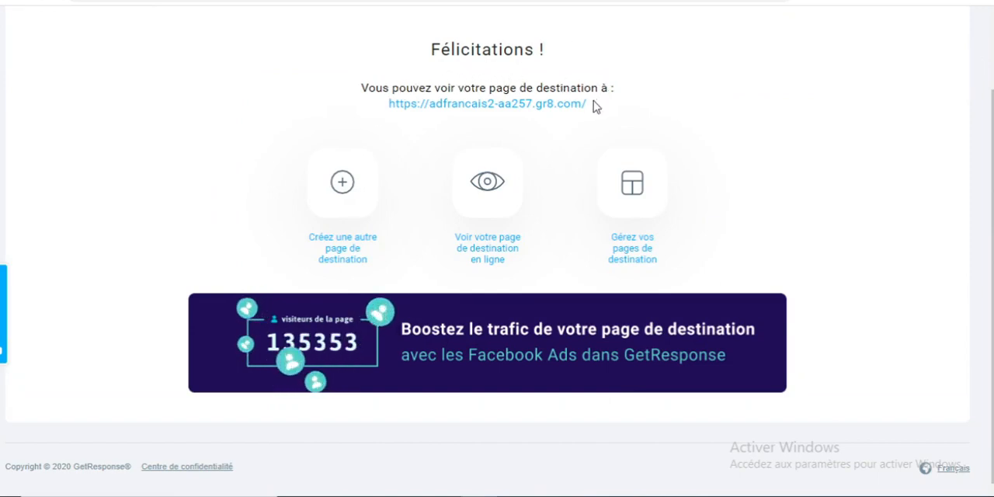
pyautogui.moveTo(588, 105); pyautogui.dragTo(521, 109)
pyautogui.click(619, 137)
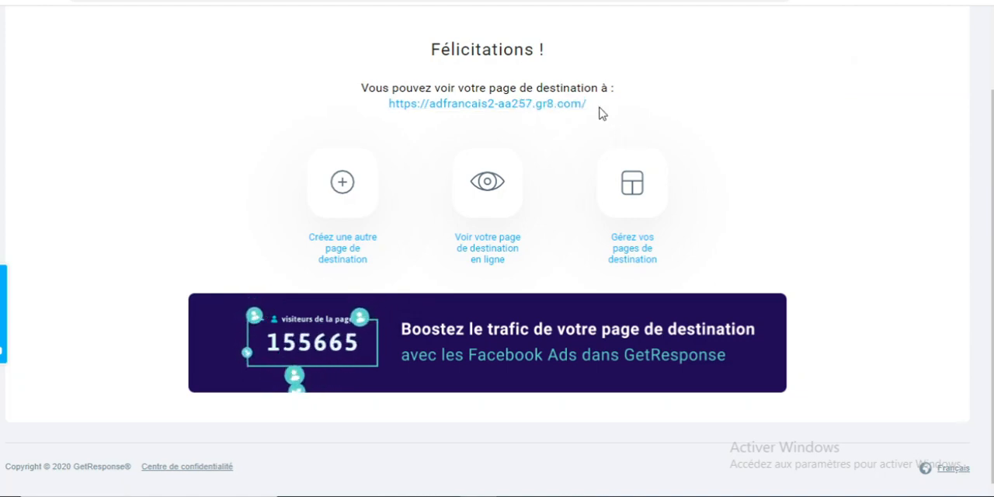
pyautogui.moveTo(599, 109); pyautogui.dragTo(388, 108)
pyautogui.hotkey('ctrl', 'c')
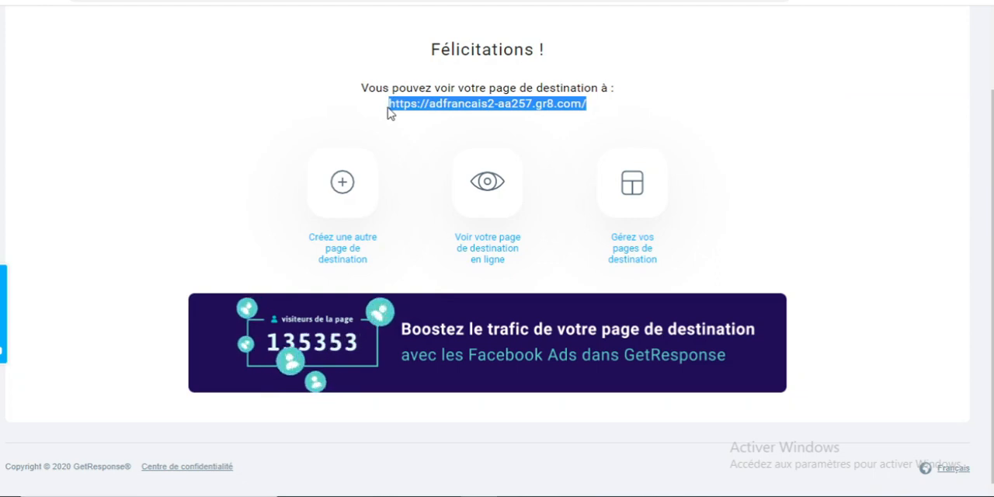
pyautogui.click(398, 116)
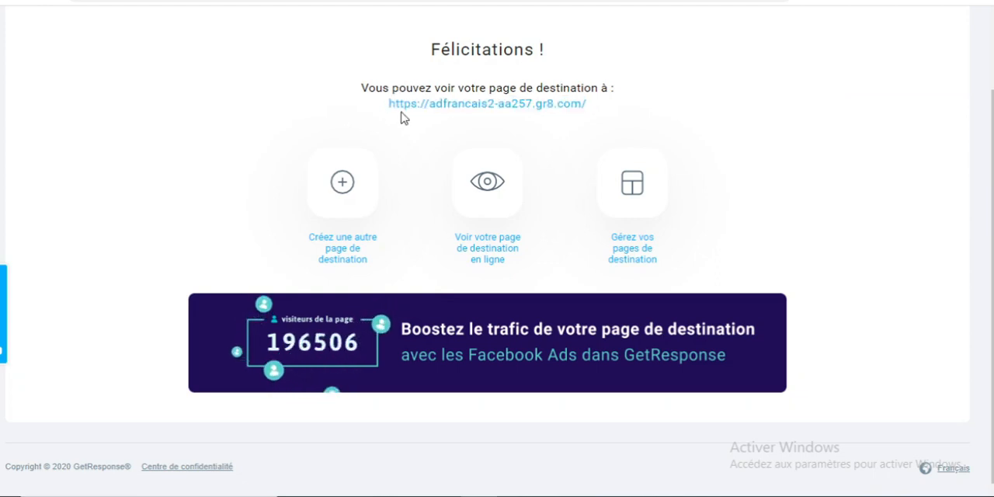
pyautogui.click(457, 106)
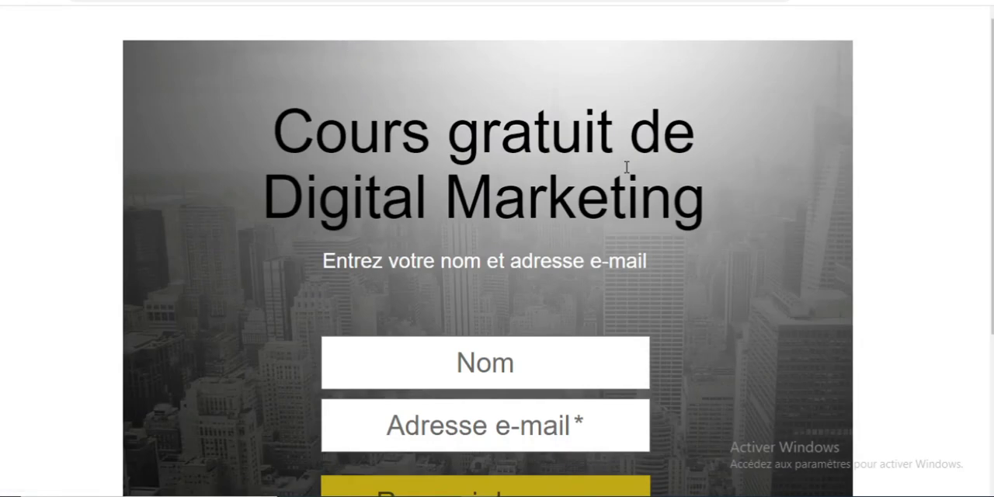
pyautogui.scroll(-3, 991, 116)
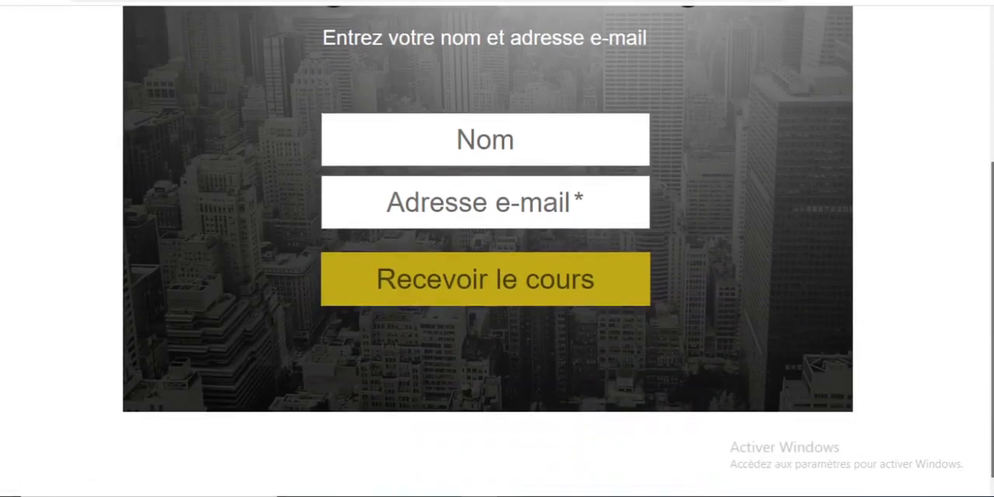
pyautogui.moveTo(992, 261); pyautogui.dragTo(992, 117)
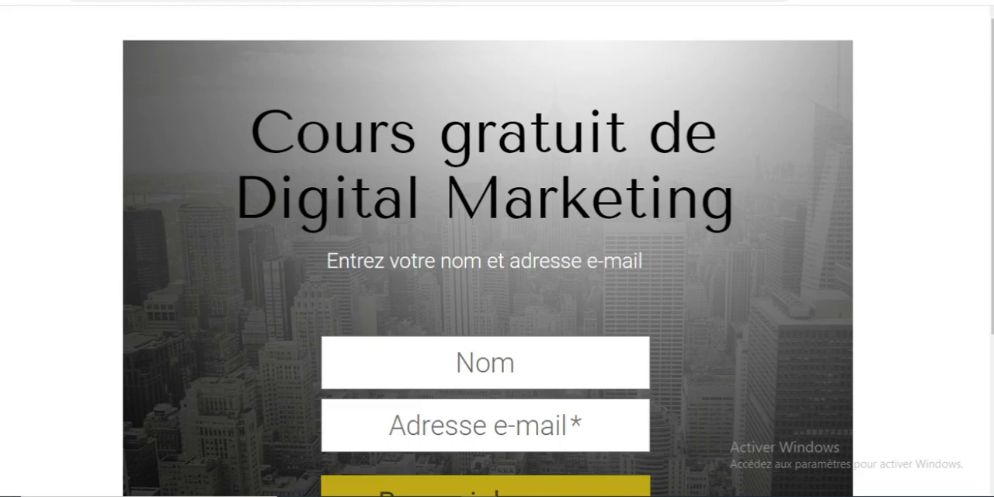
pyautogui.click(684, 1)
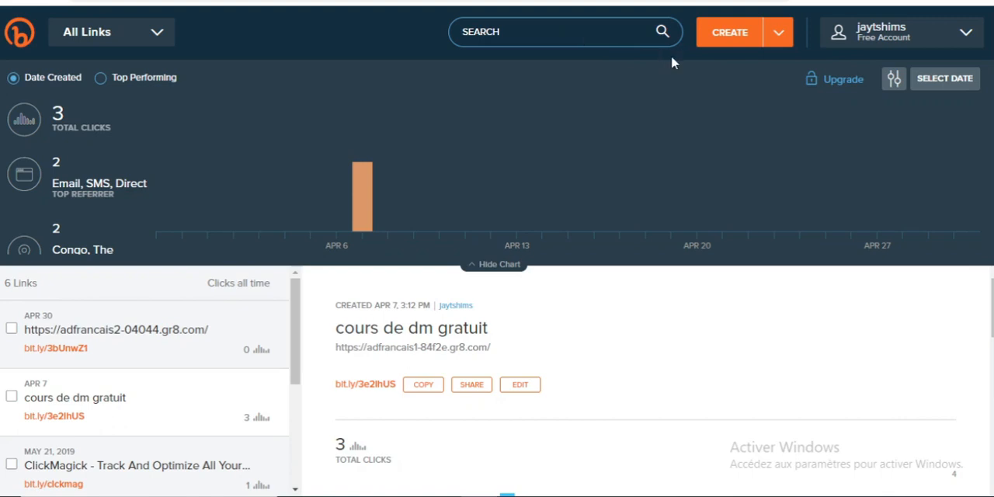
pyautogui.click(728, 41)
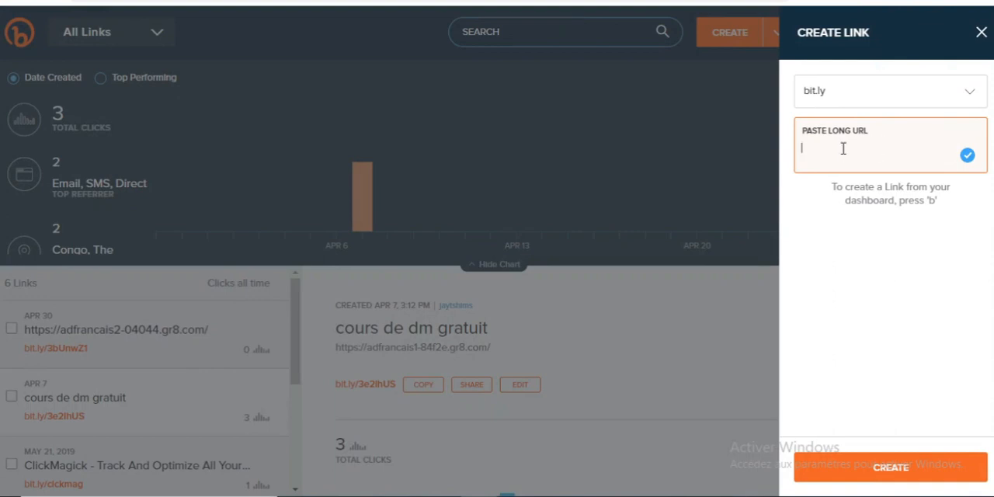
pyautogui.hotkey('ctrl', 'v')
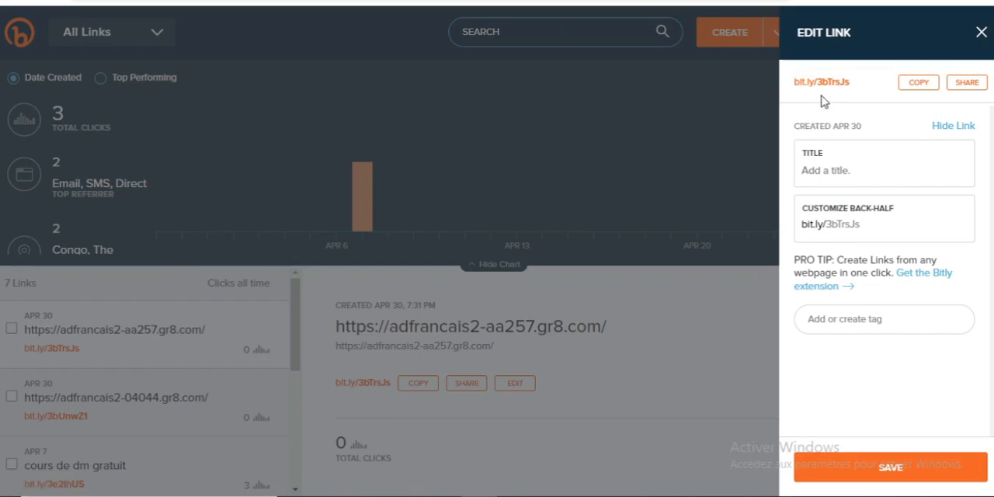
pyautogui.hotkey('ctrl', 't')
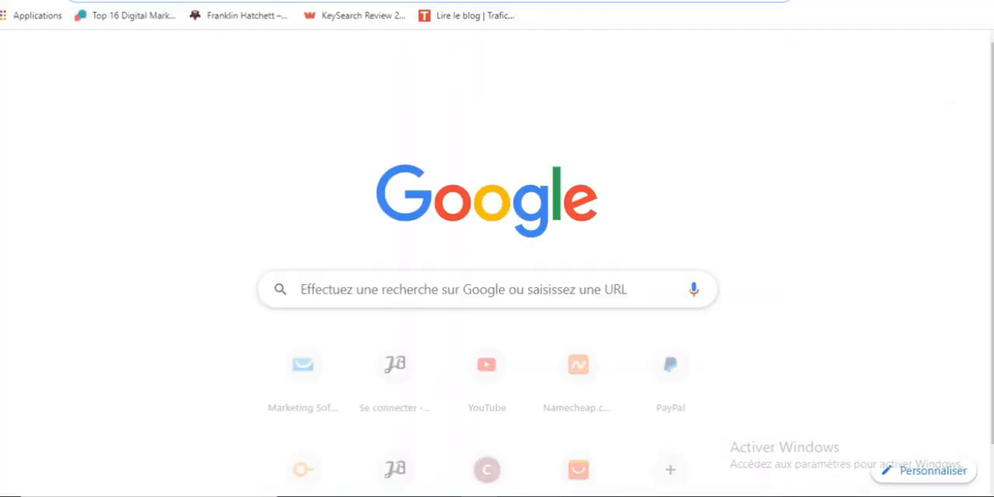
pyautogui.write('https://bit.ly/3bTrsJs')
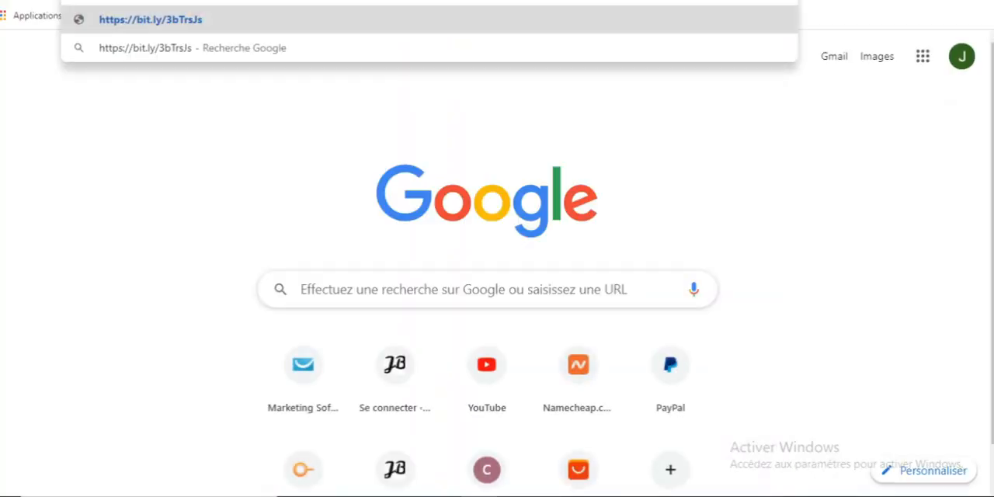
pyautogui.press('Return')
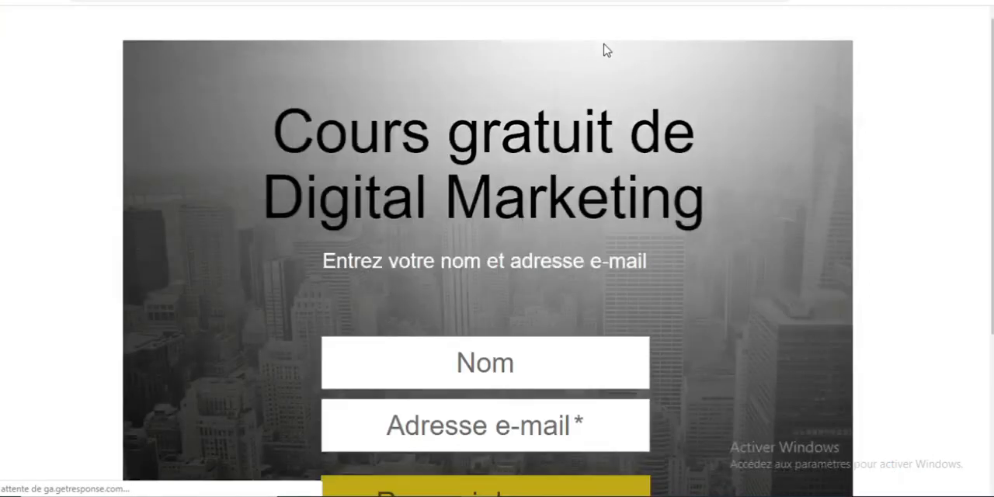
pyautogui.moveTo(992, 113)
pyautogui.mouseDown()
pyautogui.moveTo(992, 224)
pyautogui.moveTo(993, 114)
pyautogui.mouseUp()
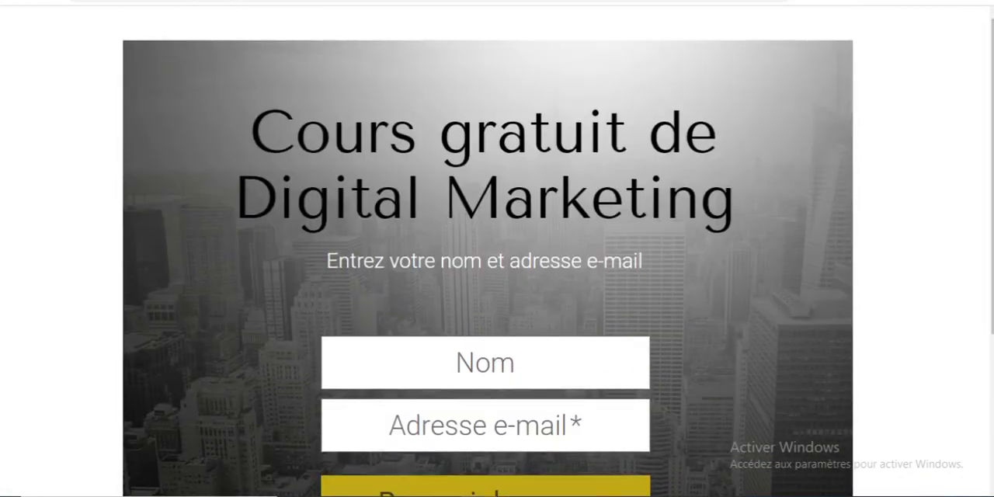
# Switch back to GetResponse and examine the status and visit statistics in the landing pages list, ending on the dashboard
pyautogui.click(167, 0)
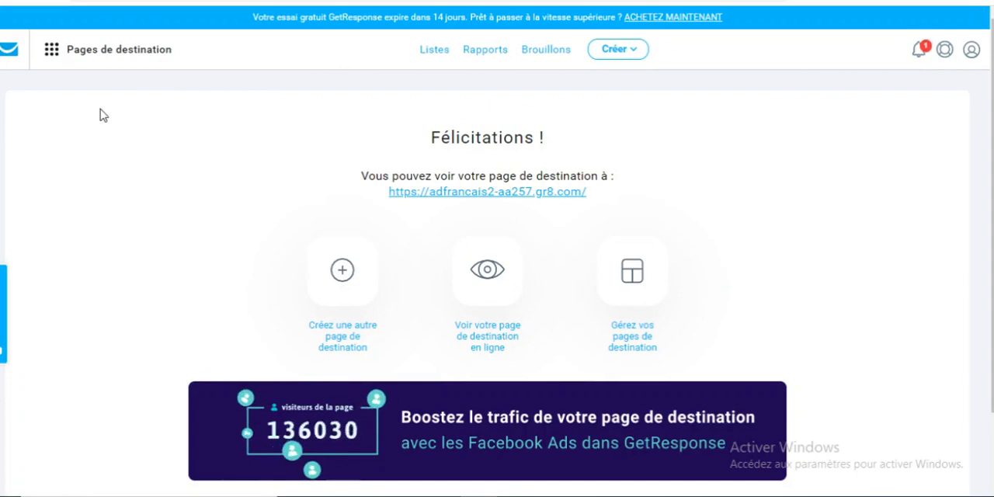
pyautogui.click(58, 59)
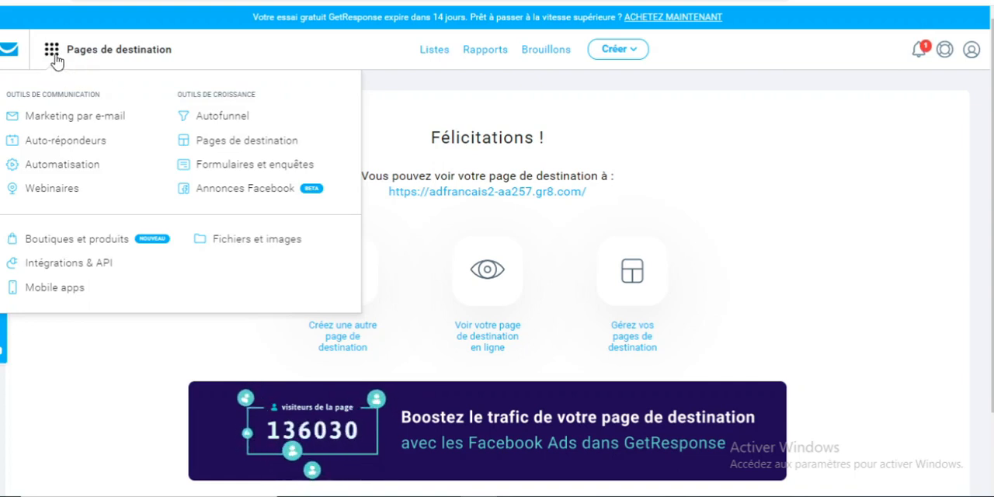
pyautogui.click(9, 54)
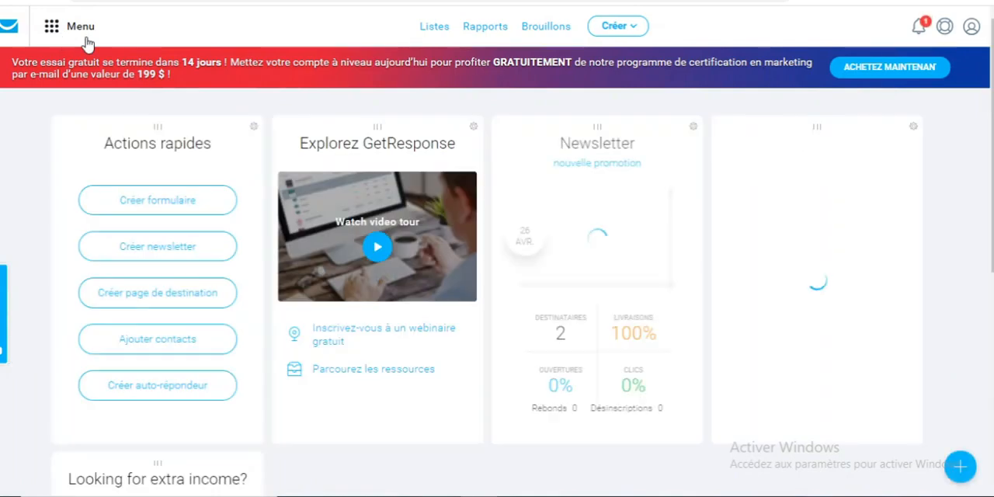
pyautogui.click(62, 35)
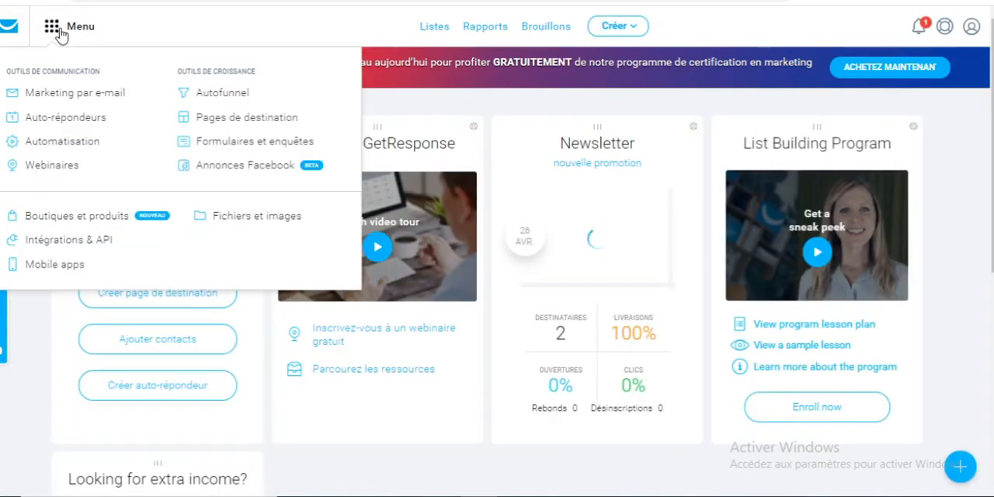
pyautogui.click(237, 118)
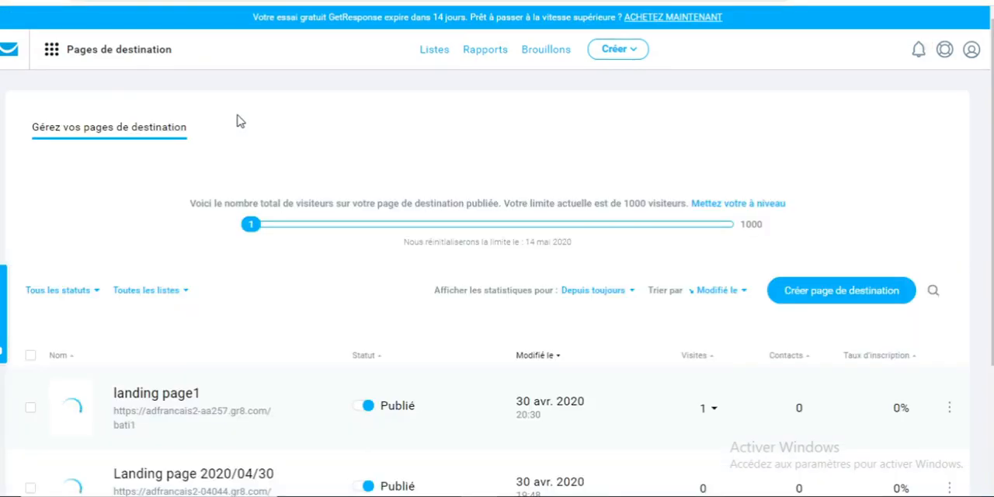
pyautogui.scroll(-1, 786, 311)
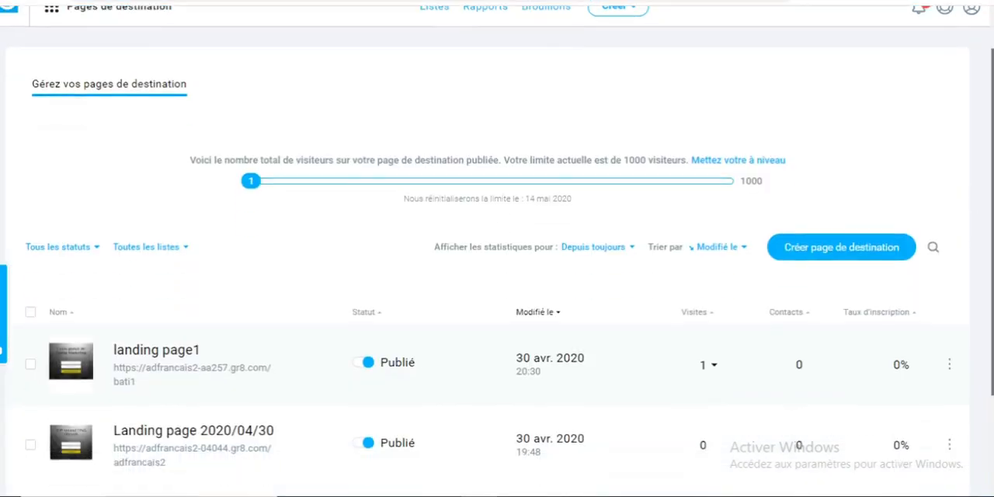
pyautogui.moveTo(992, 232); pyautogui.dragTo(991, 220)
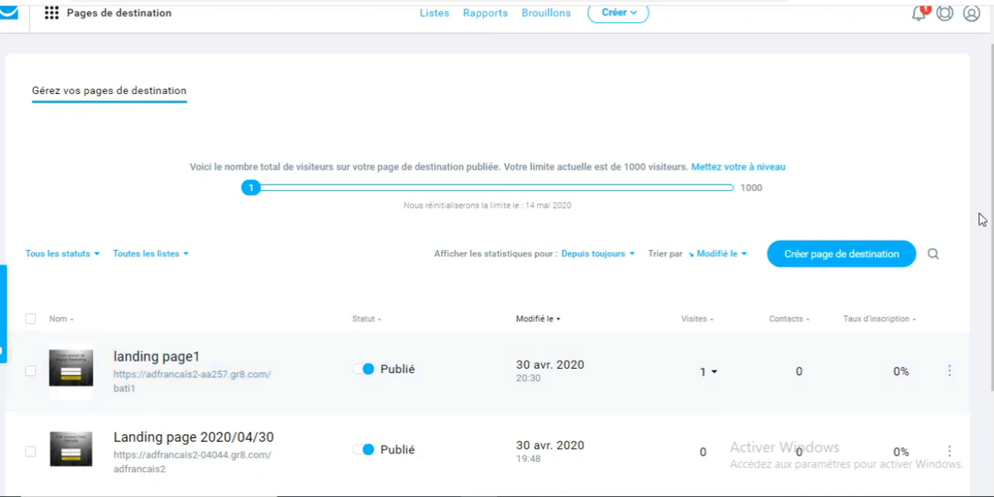
pyautogui.scroll(1, 824, 62)
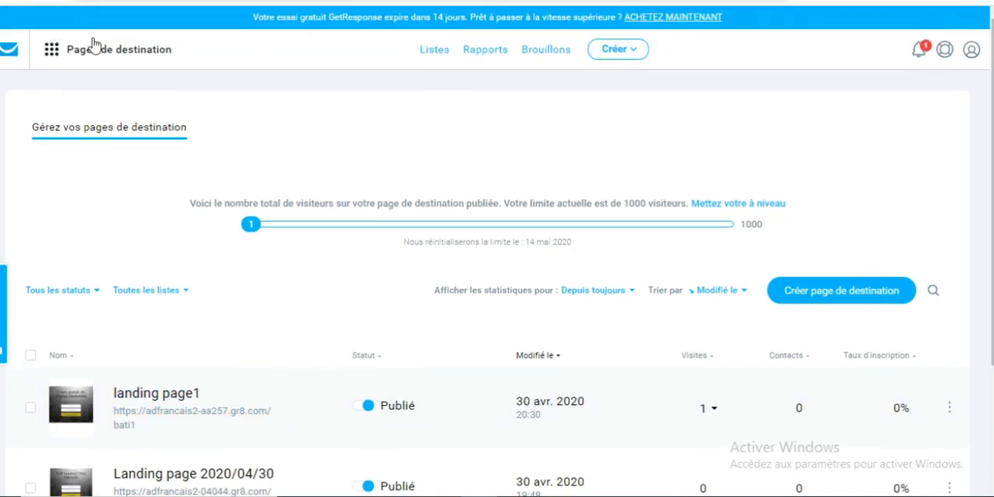
pyautogui.click(9, 51)
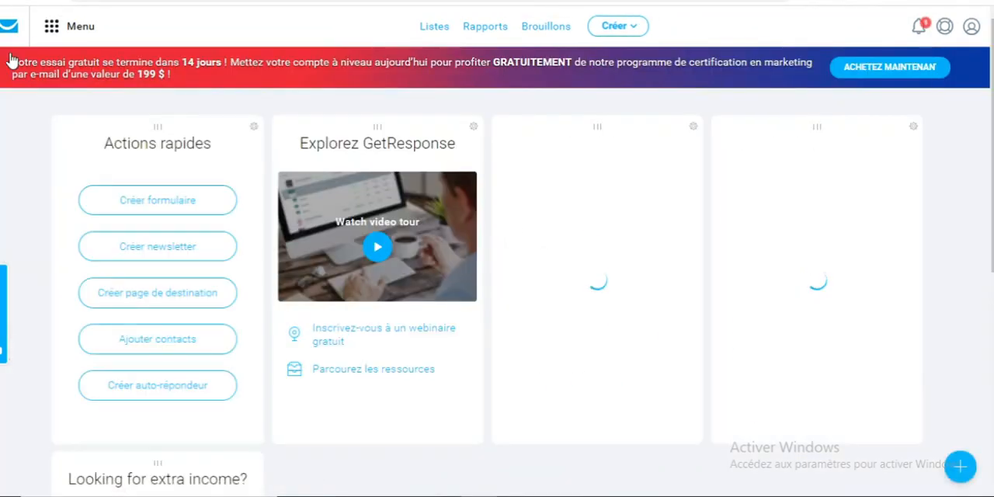